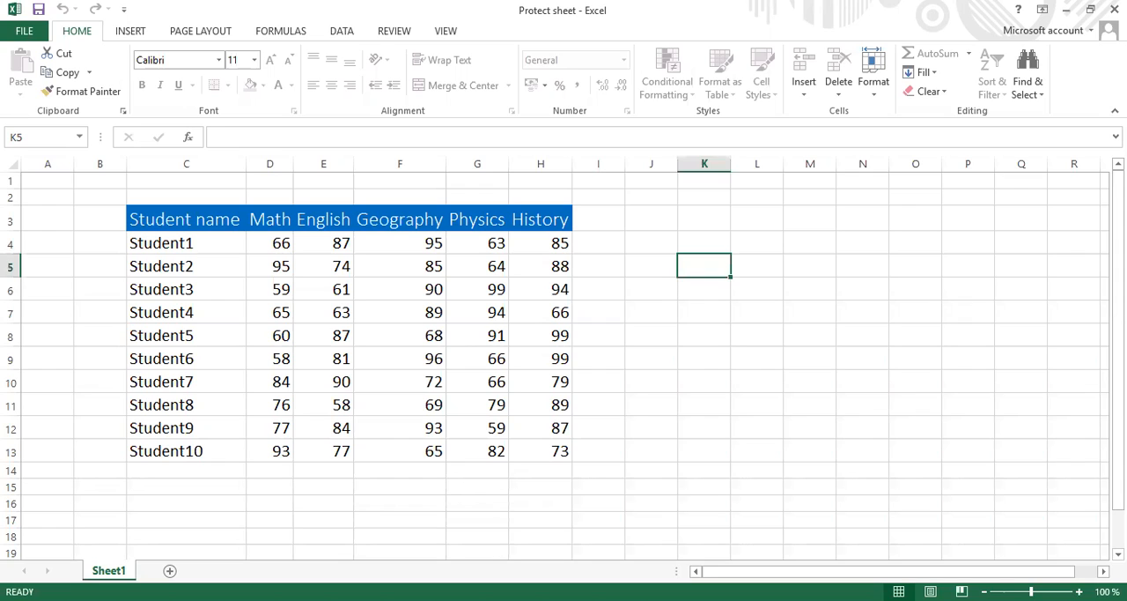
Step: Unprotect Sheet1 and protect it again without a password, allowing only selection of locked and unlocked cells
right_click(113, 570)
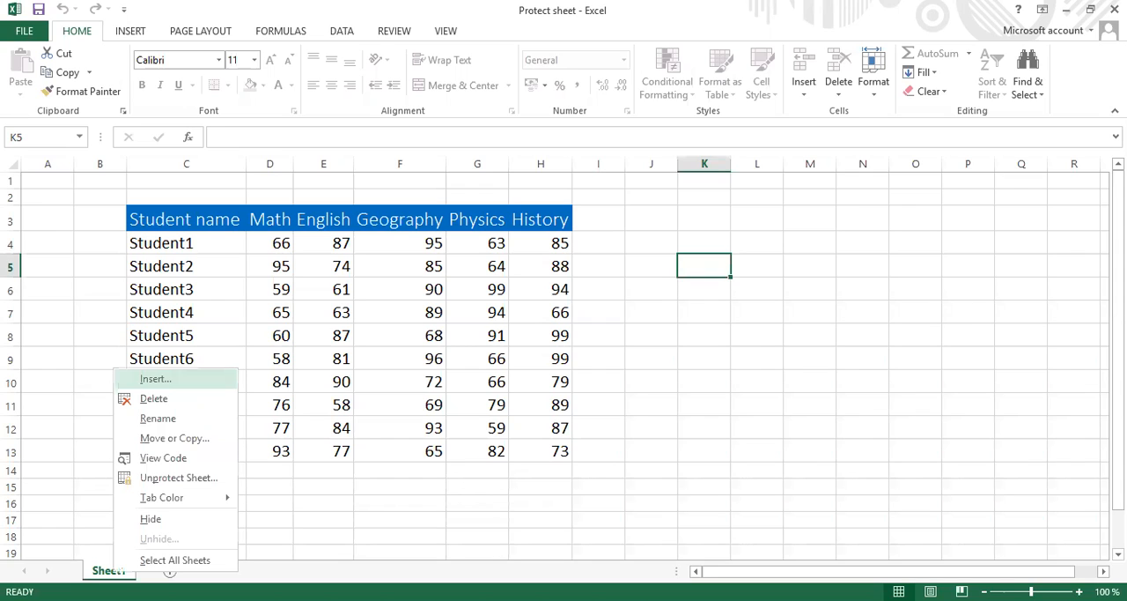
left_click(174, 478)
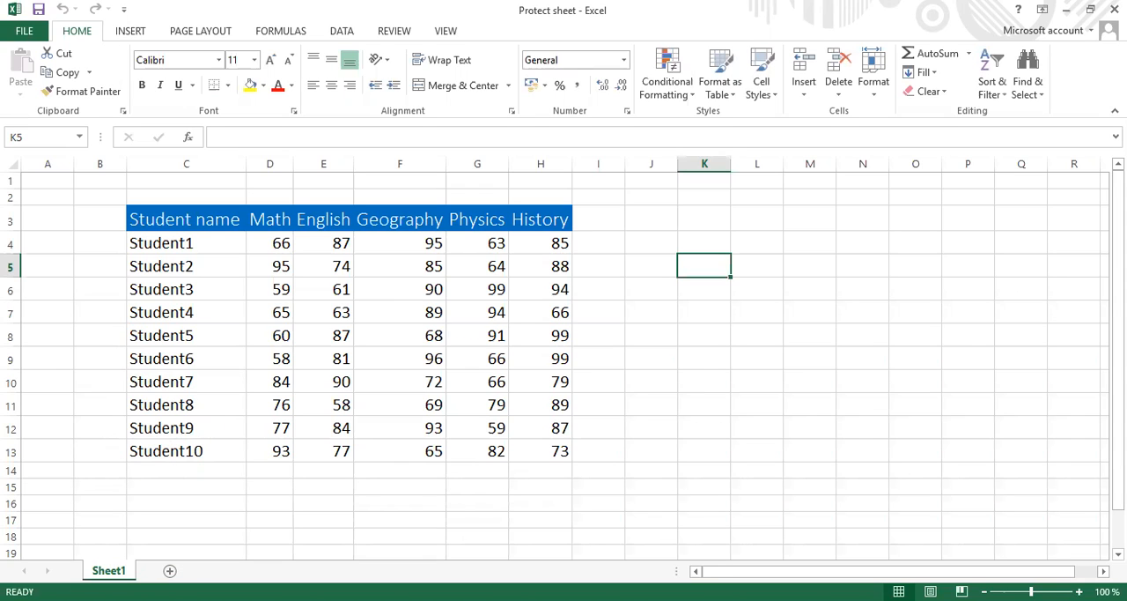
right_click(108, 570)
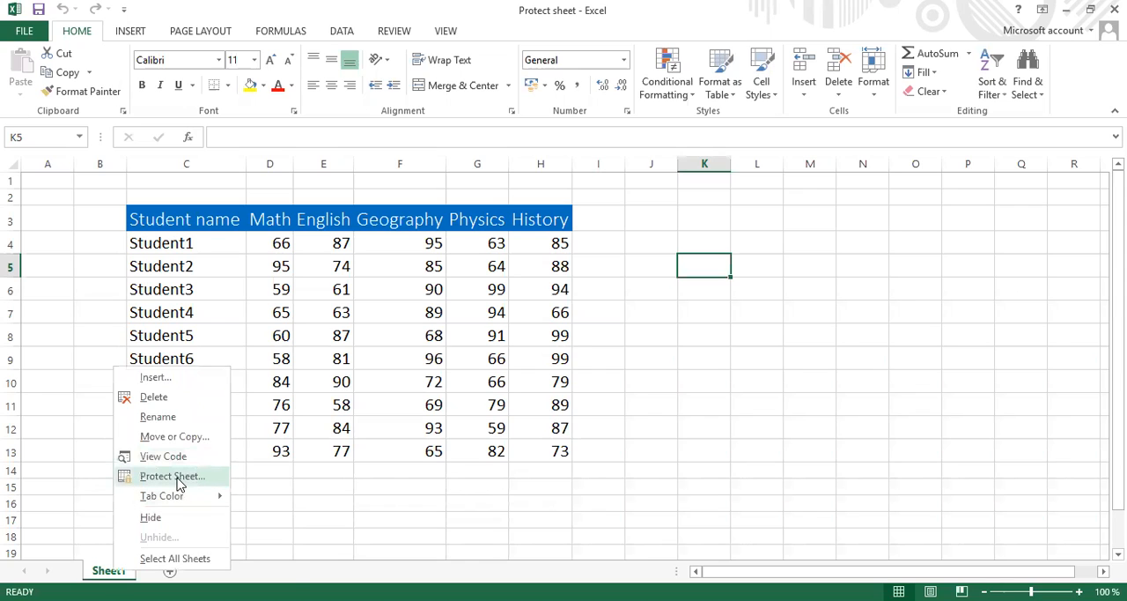
left_click(177, 477)
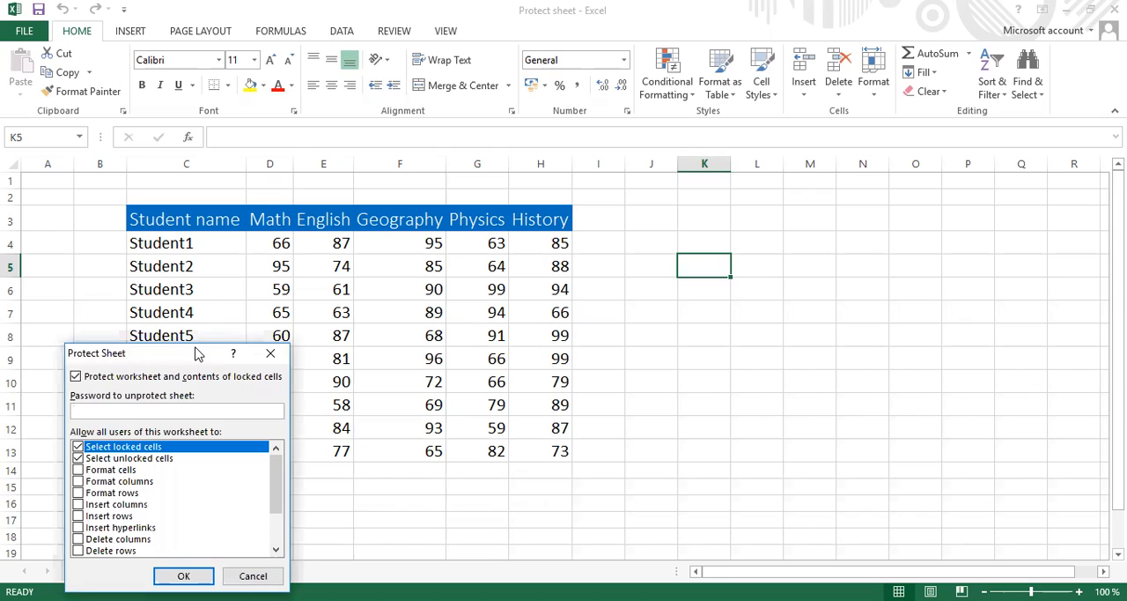
left_click_drag(197, 353, 747, 213)
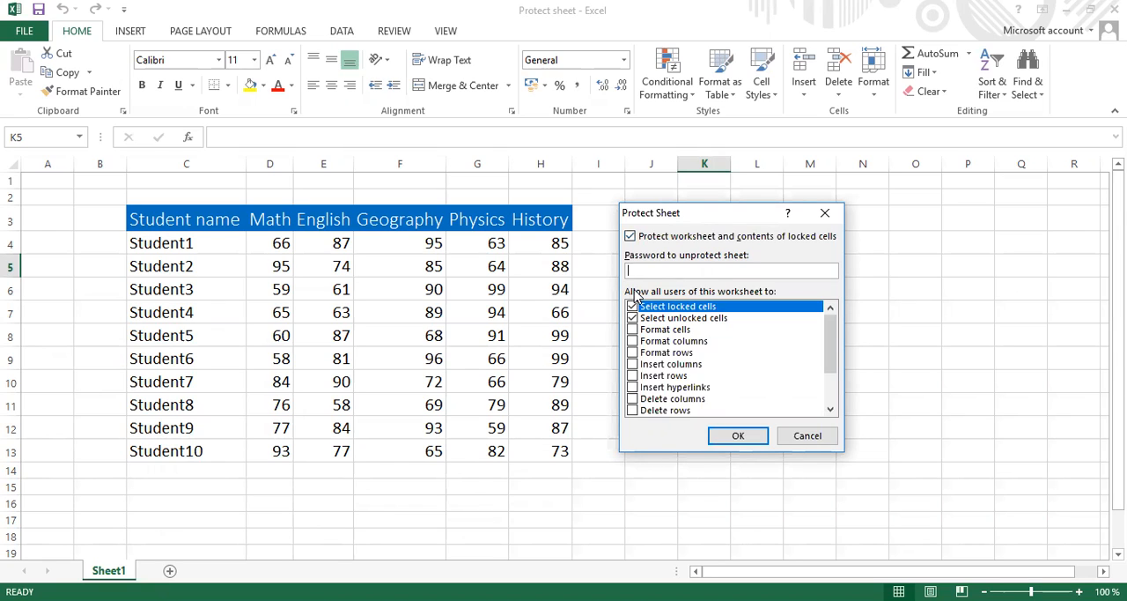
left_click(739, 436)
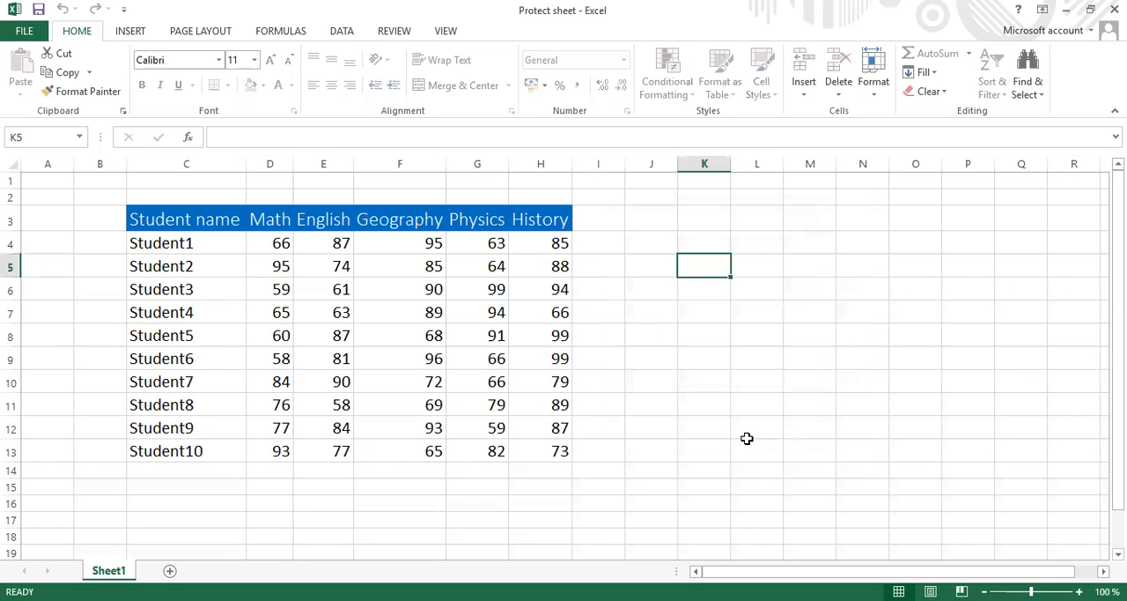
Step: Test the sheet protection by trying to edit cells H9, C10 and L6
left_click(542, 364)
double_click(544, 370)
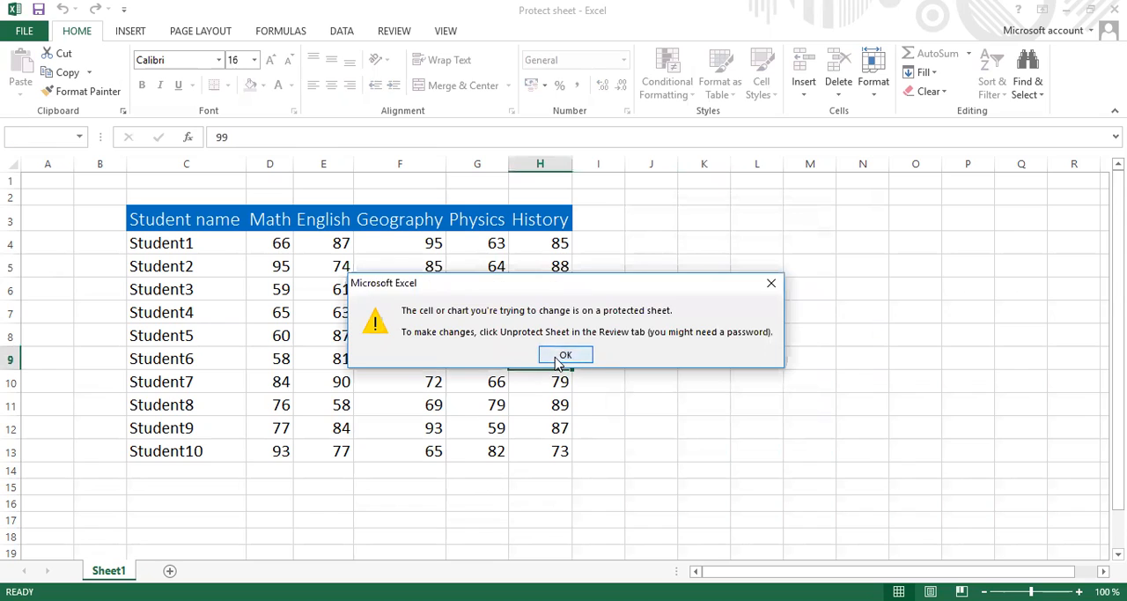
left_click(562, 357)
double_click(215, 376)
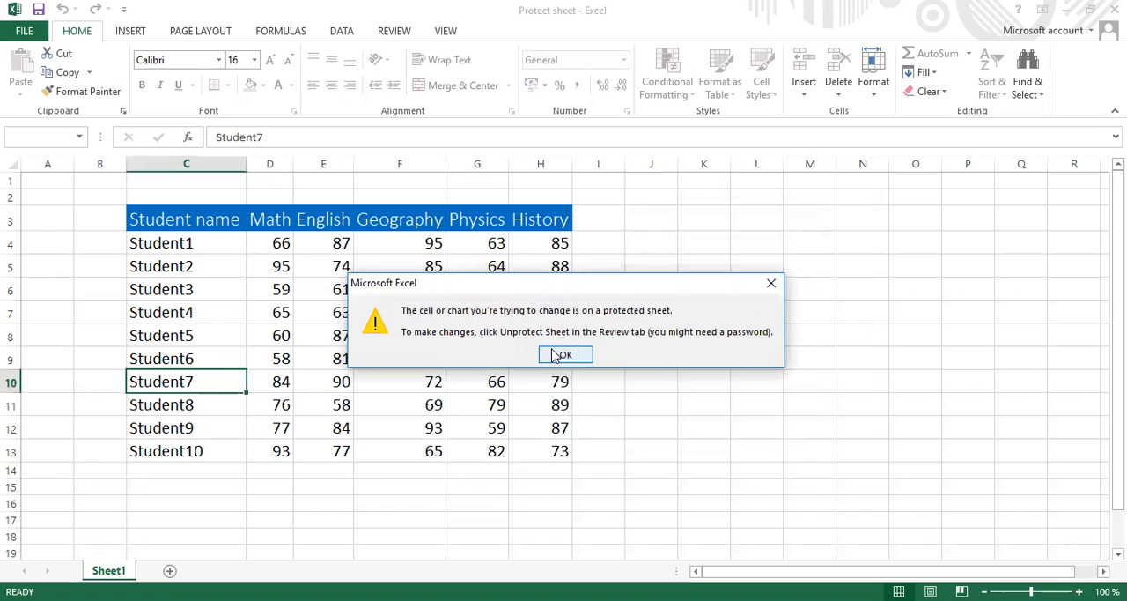
left_click(562, 355)
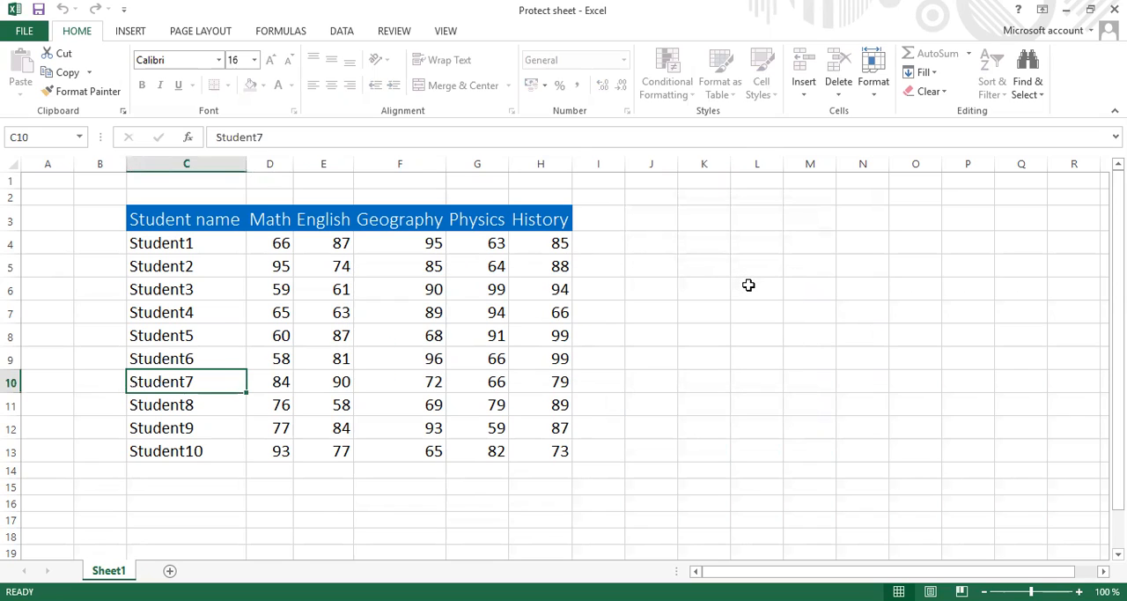
double_click(749, 284)
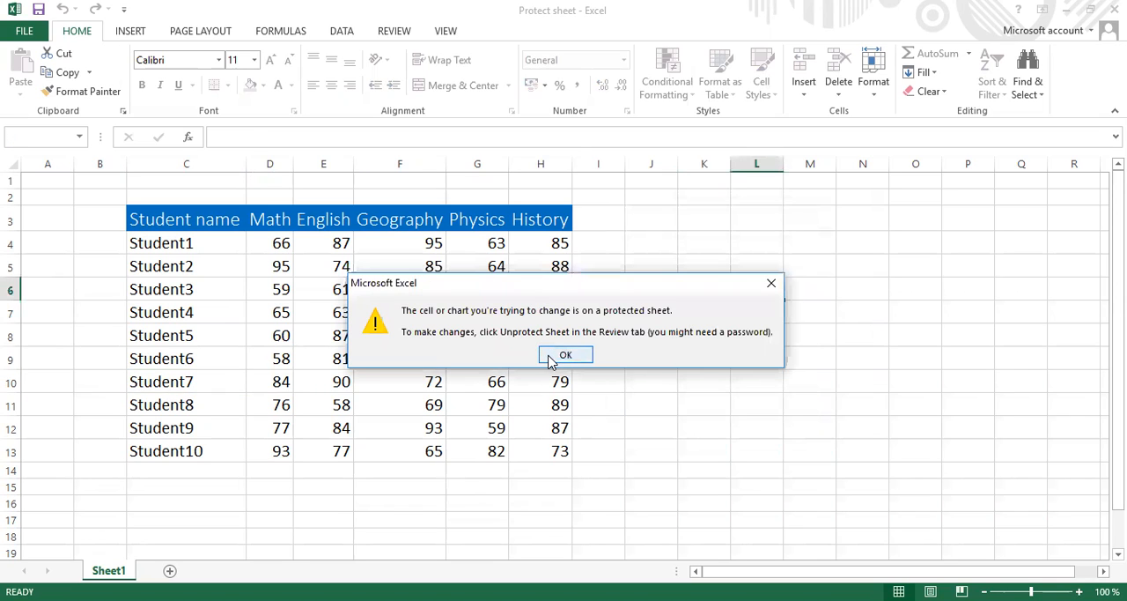
left_click(552, 357)
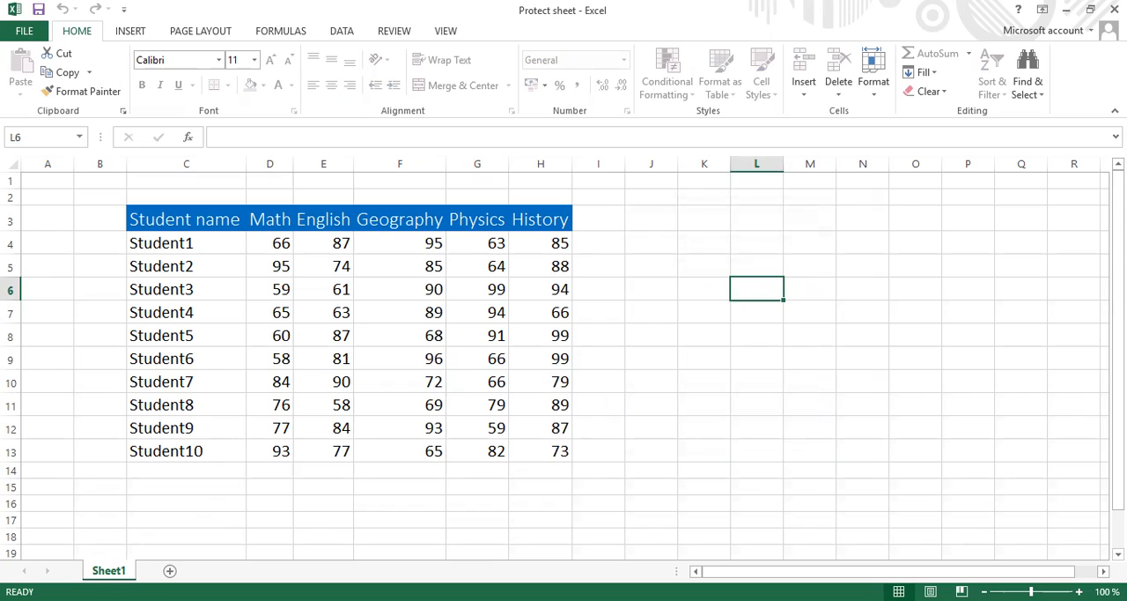
Step: Unprotect Sheet1 and test editing access in cells E8, E9 and C9 without changing their contents
right_click(113, 570)
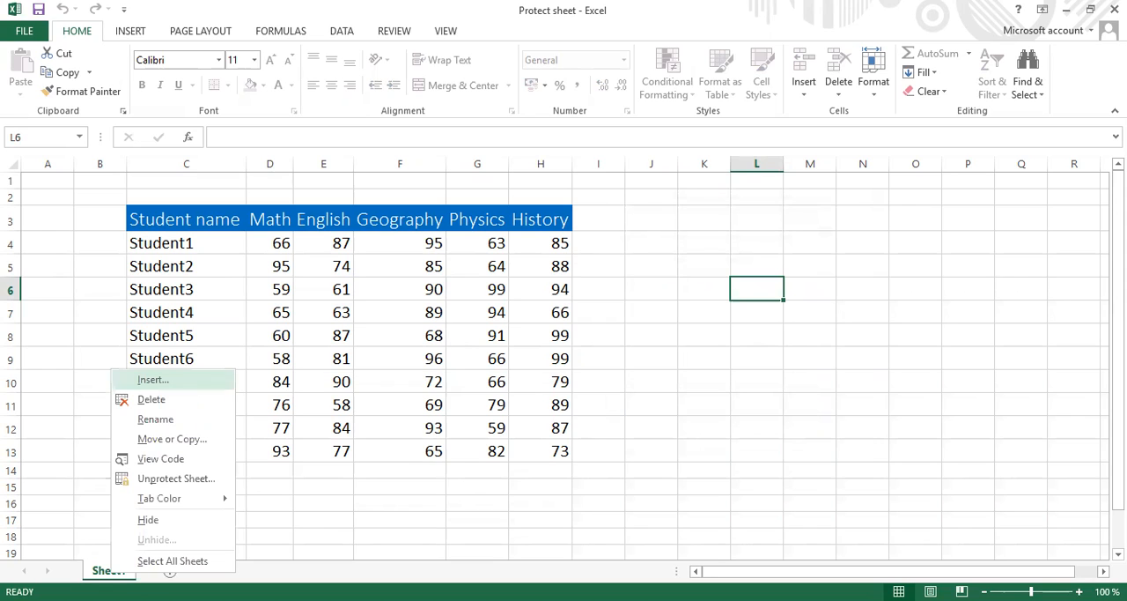
left_click(187, 480)
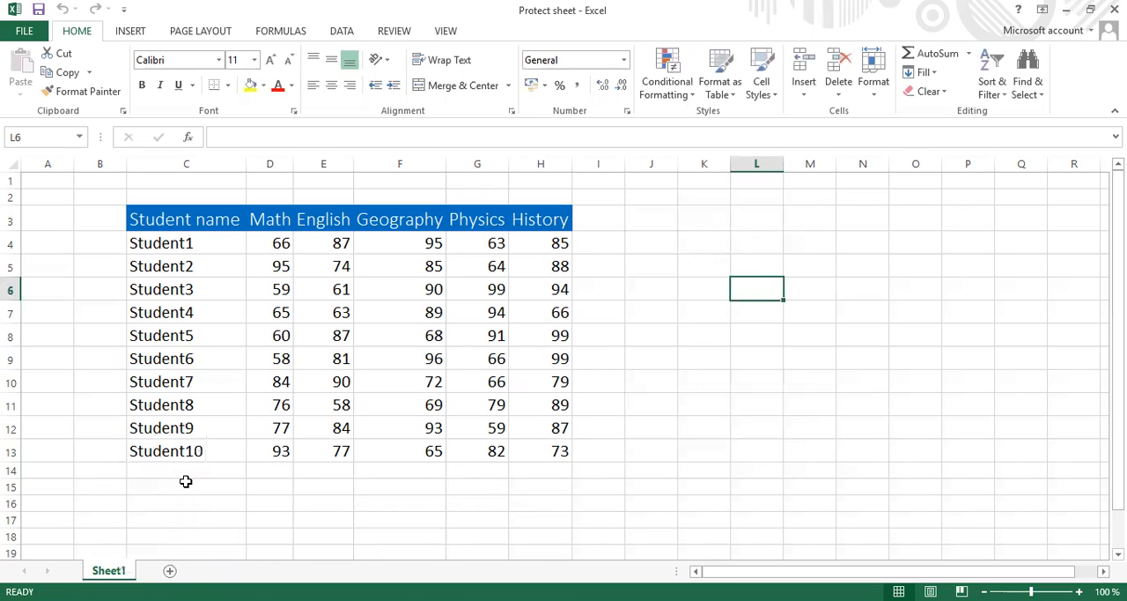
double_click(327, 339)
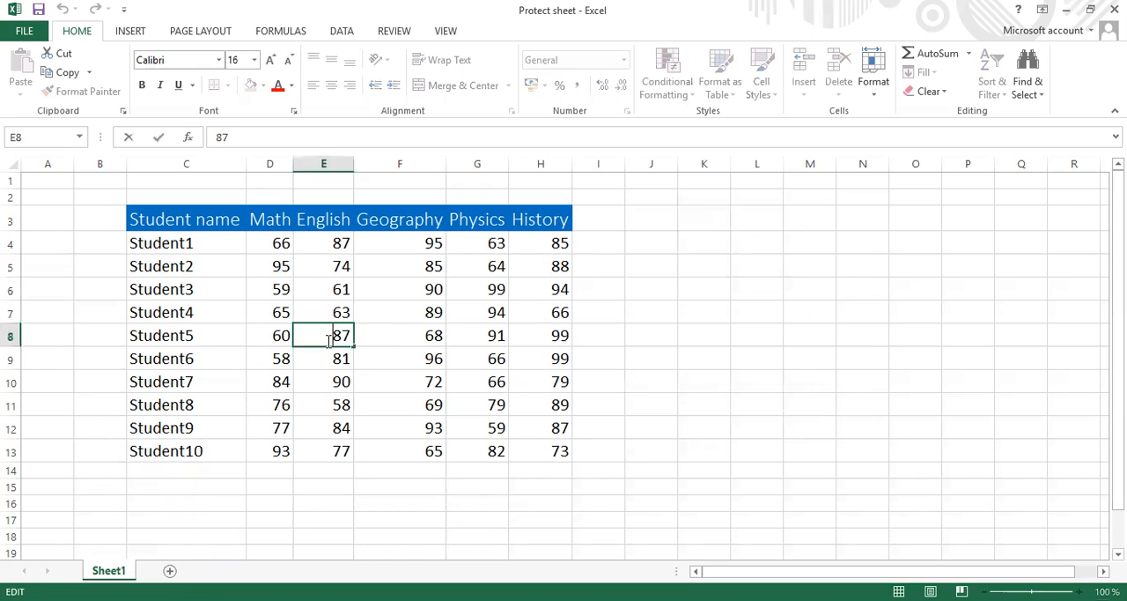
left_click(329, 359)
double_click(331, 360)
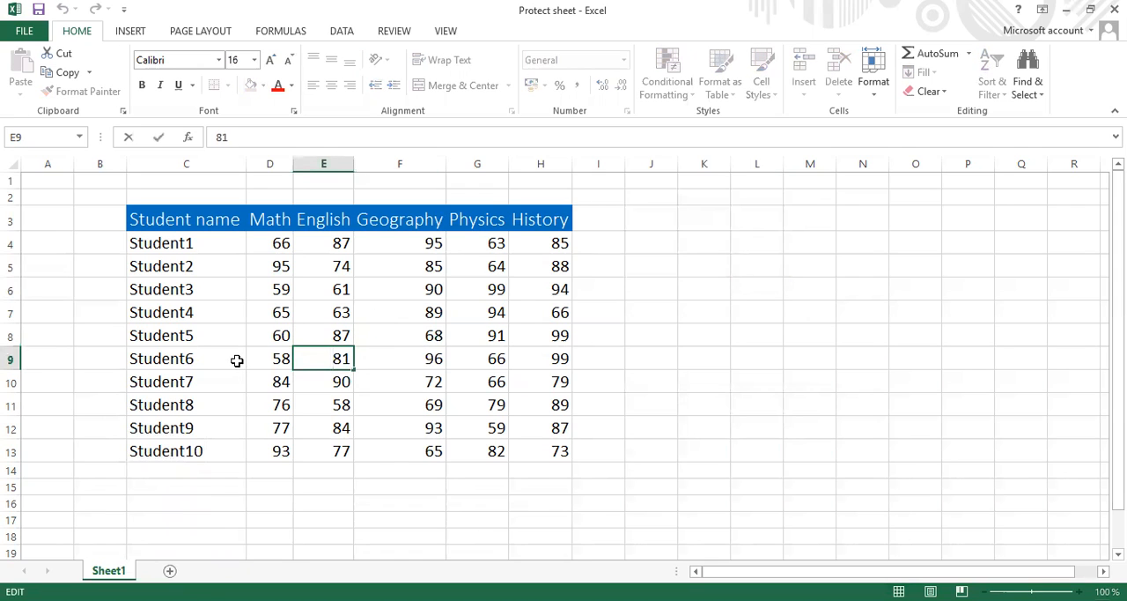
left_click(237, 360)
double_click(239, 360)
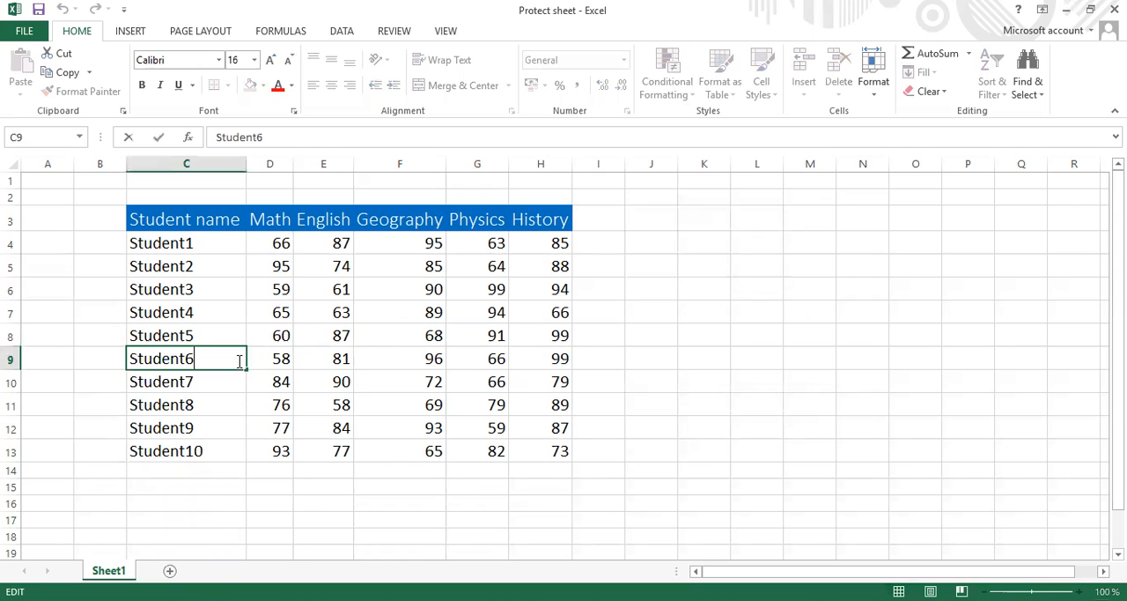
left_click(213, 514)
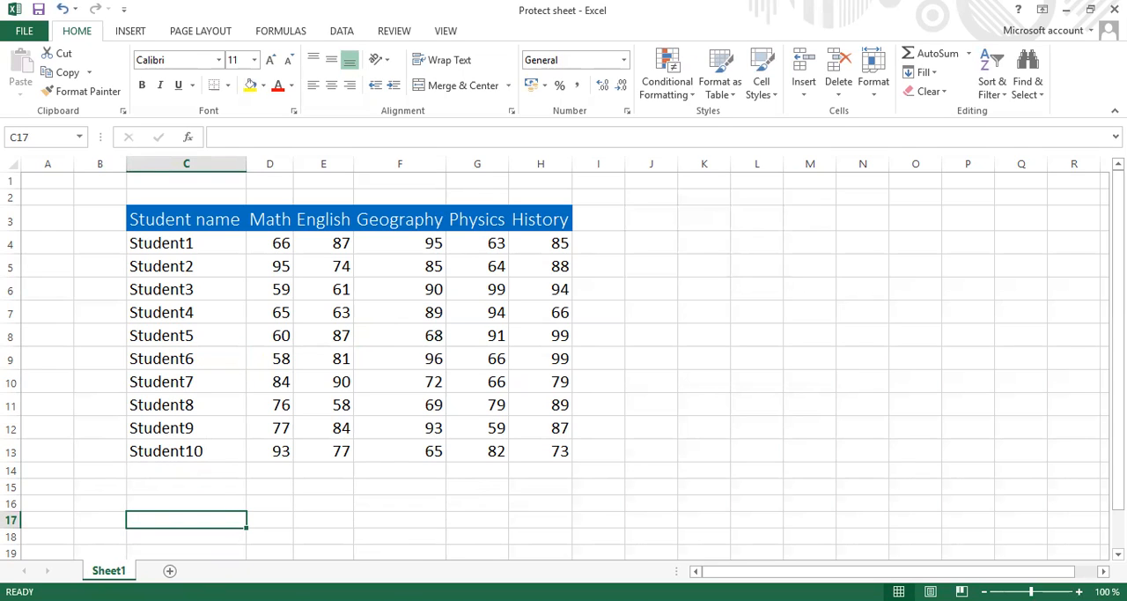
Step: Start protecting Sheet1 and additionally allow users to insert columns and insert rows
right_click(108, 570)
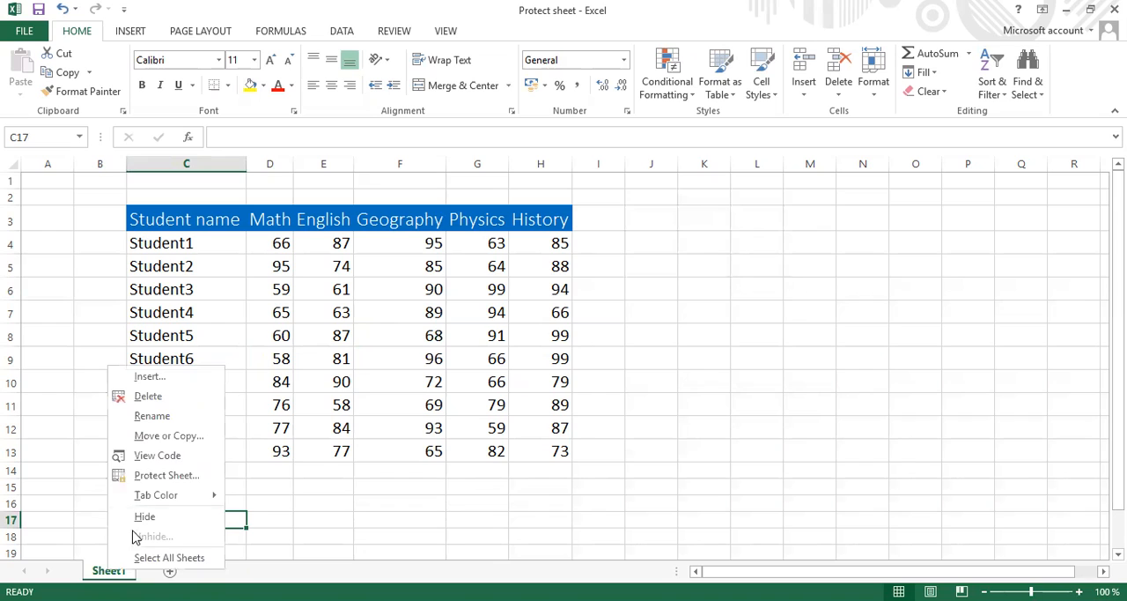
left_click(173, 476)
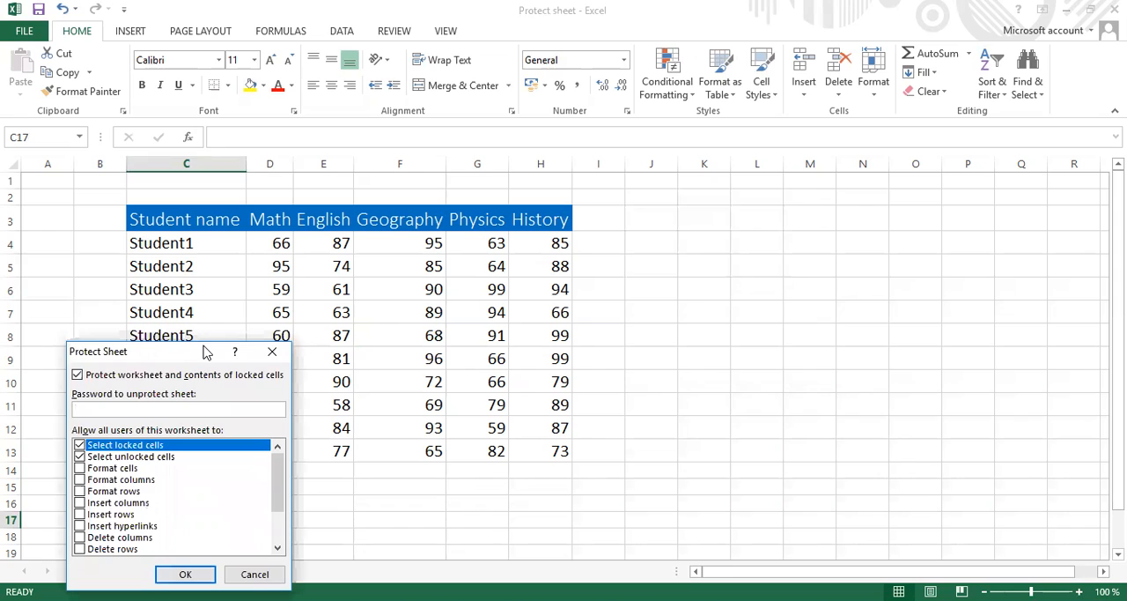
left_click_drag(205, 351, 727, 198)
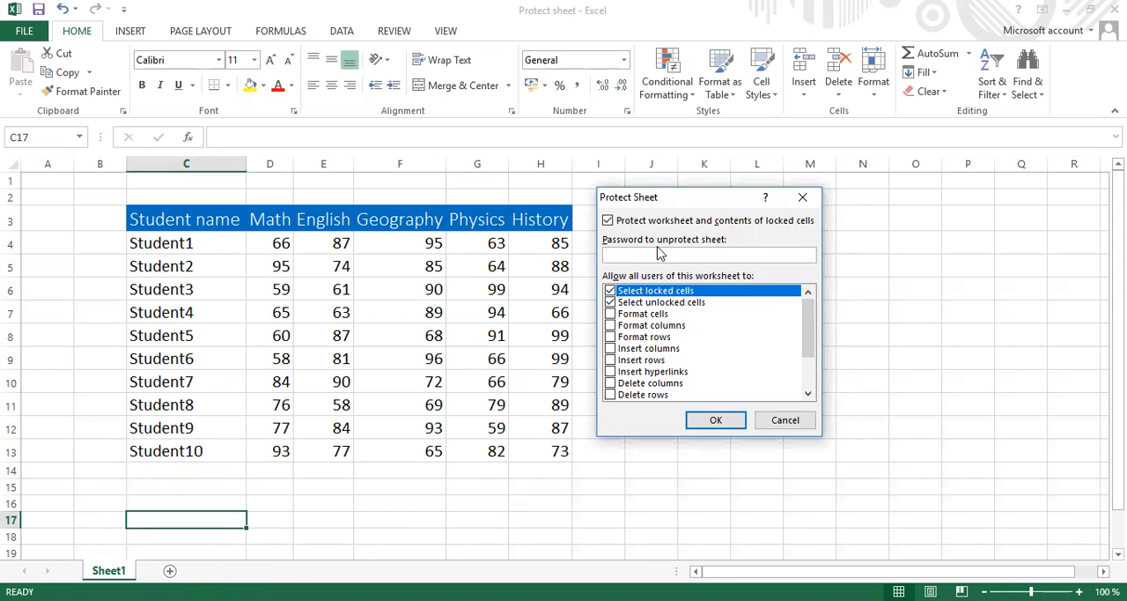
left_click(614, 351)
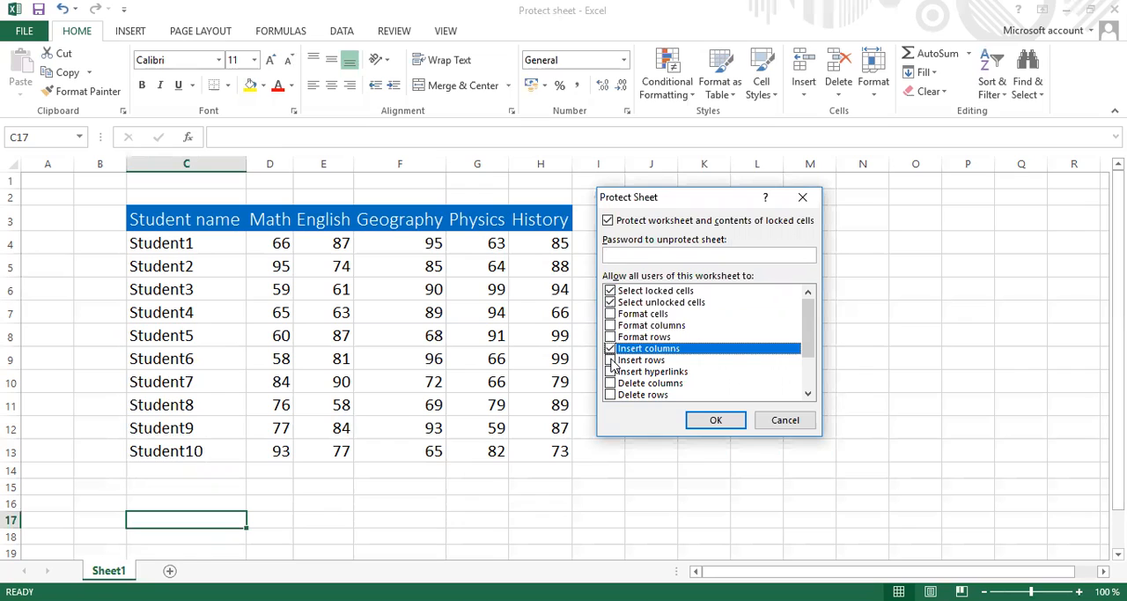
left_click(611, 360)
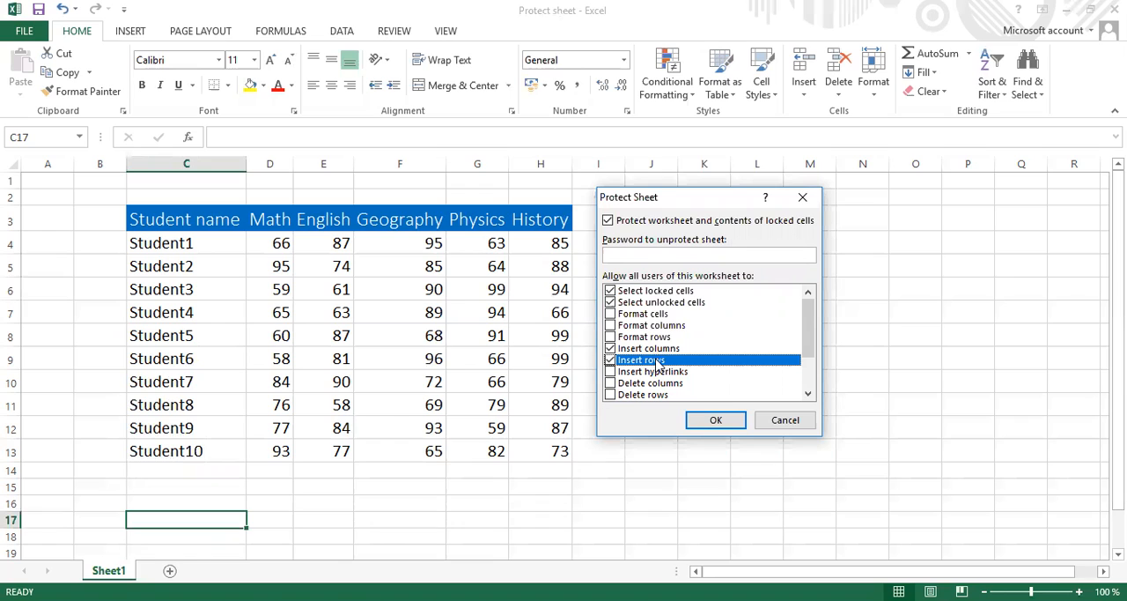
Step: Set and re-enter the password to unprotect the sheet, and apply the protection
left_click(662, 251)
type("123")
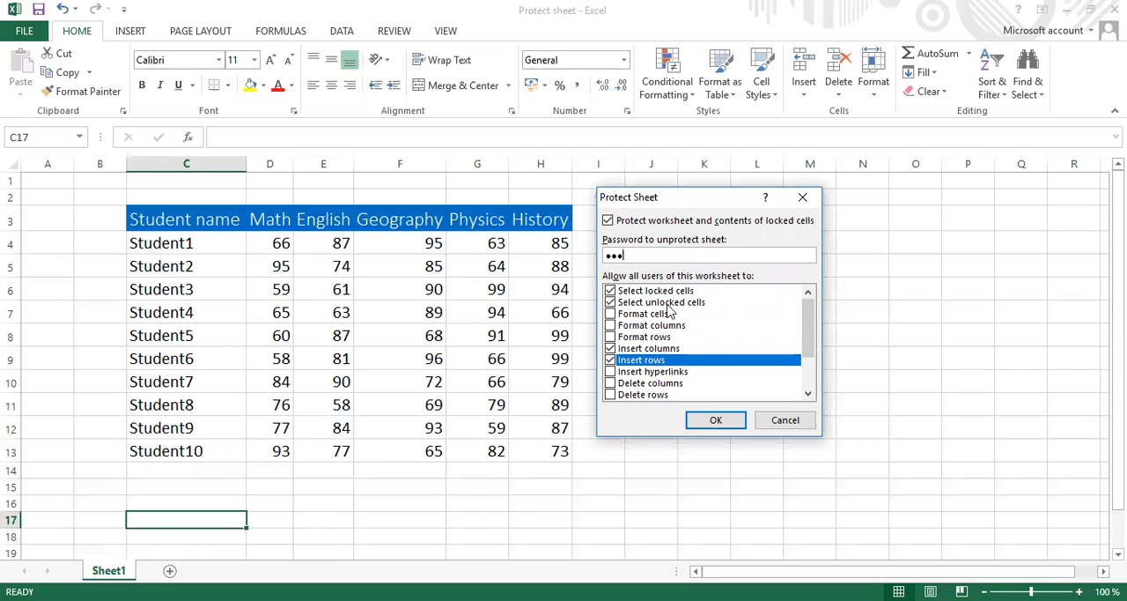
left_click(716, 420)
type("123")
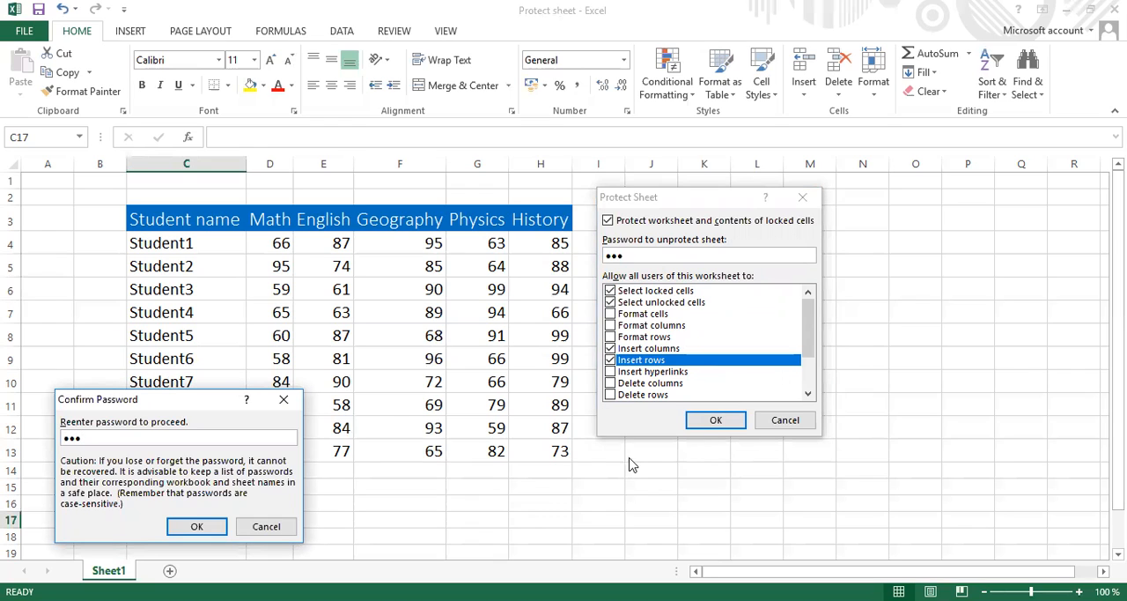
left_click(212, 528)
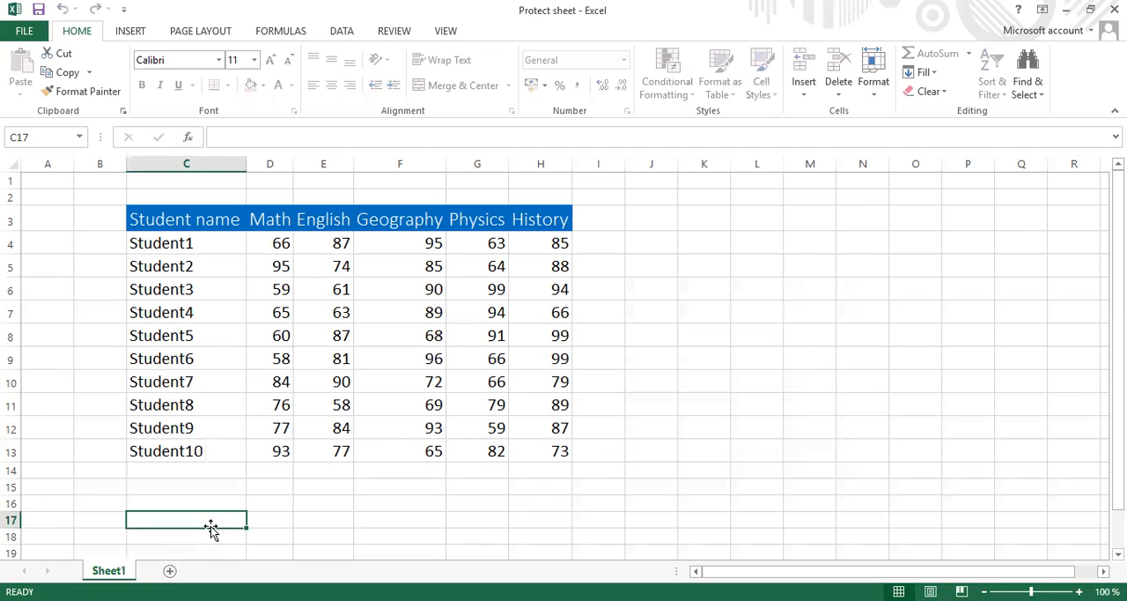
Step: Test the password protection by trying to edit cells F9 and H10
left_click(431, 358)
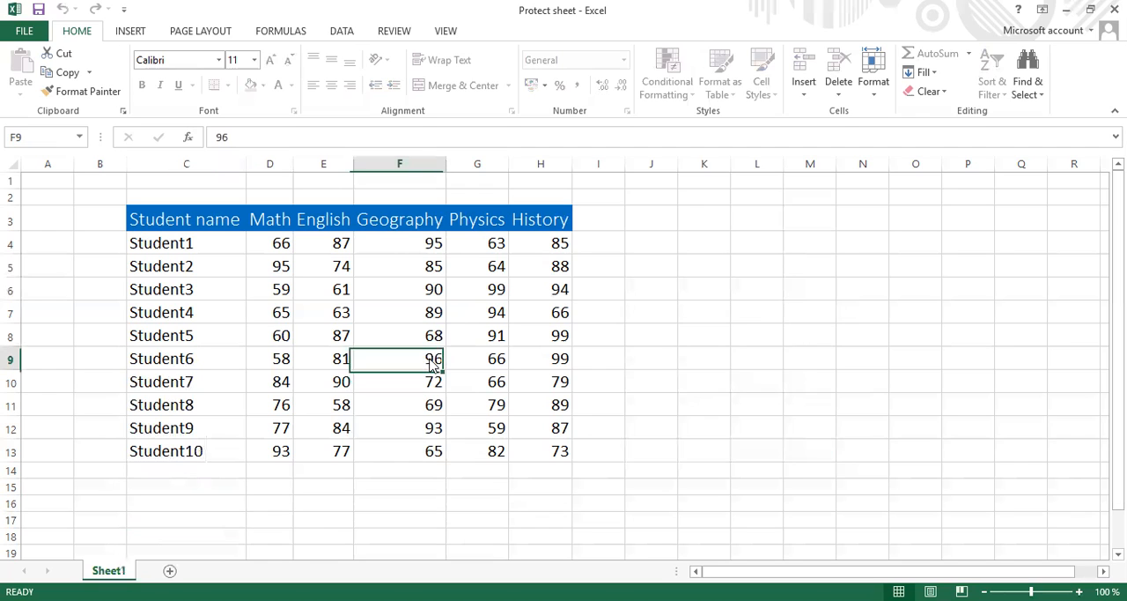
double_click(433, 365)
left_click(564, 355)
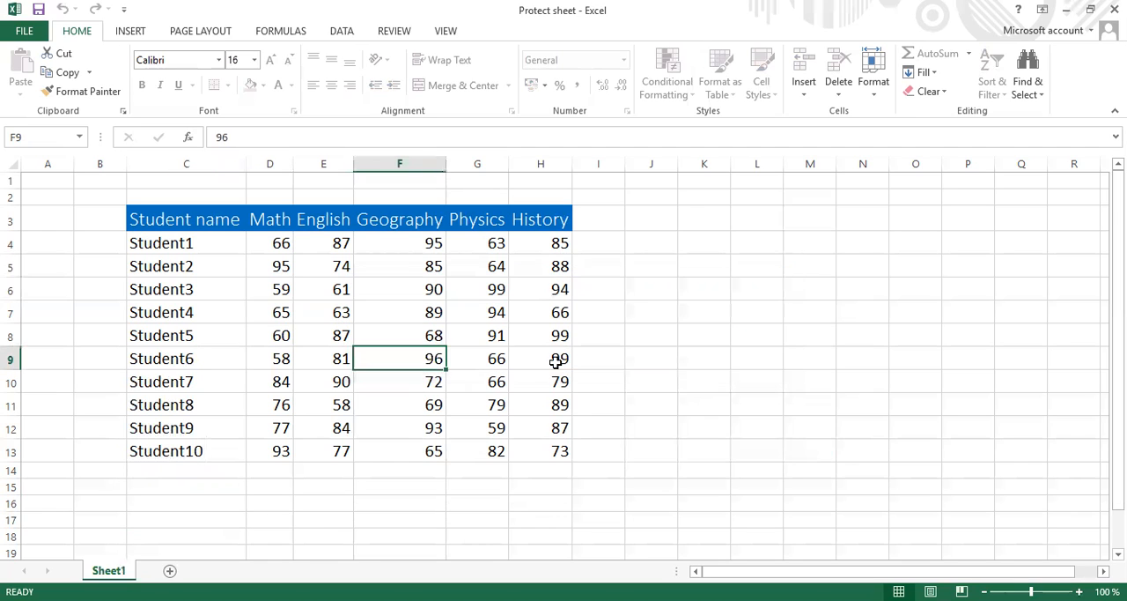
double_click(558, 380)
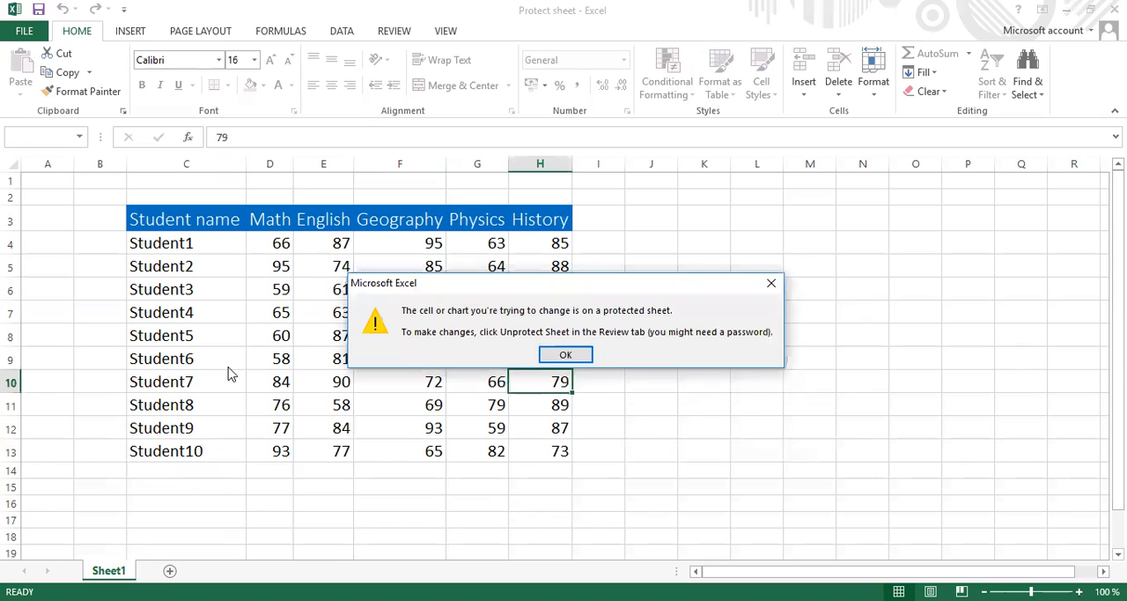
left_click(550, 357)
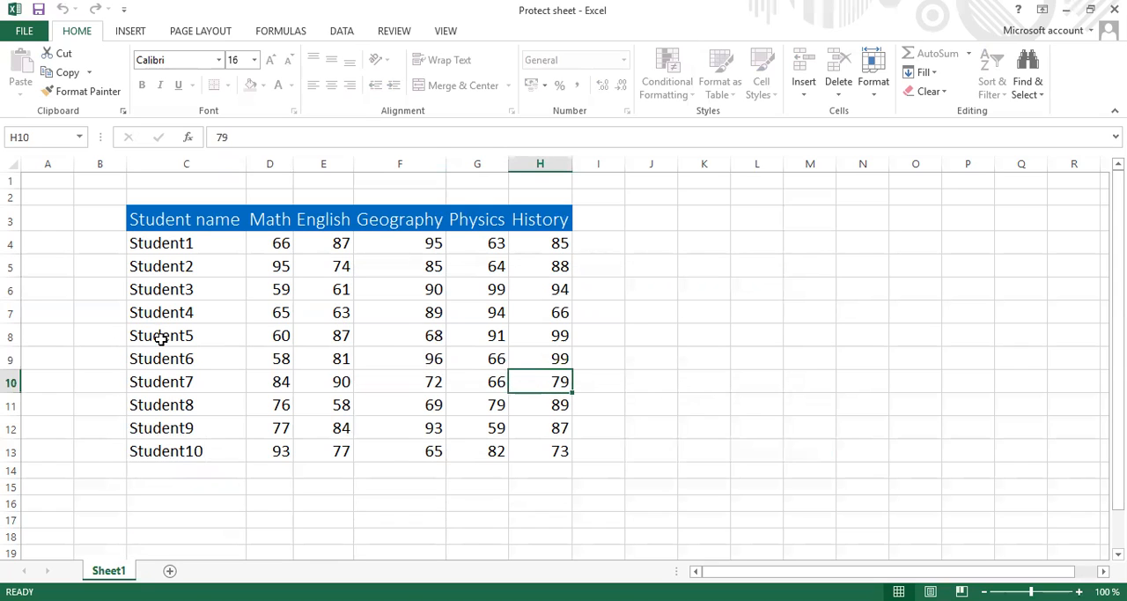
Step: Insert a new sheet row above the Student5 row
left_click(159, 335)
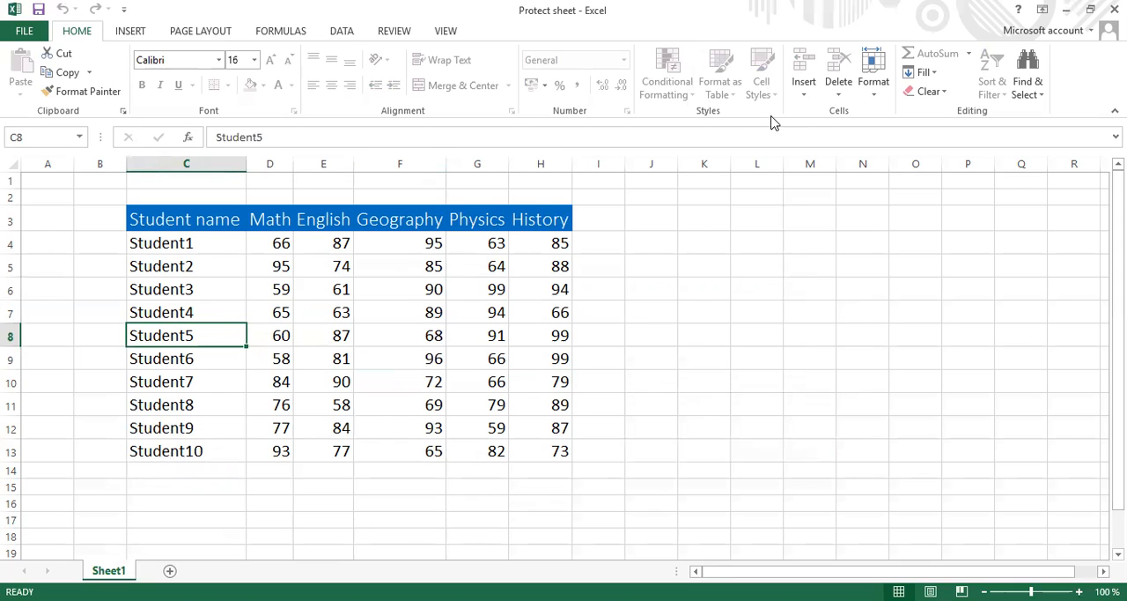
left_click(803, 95)
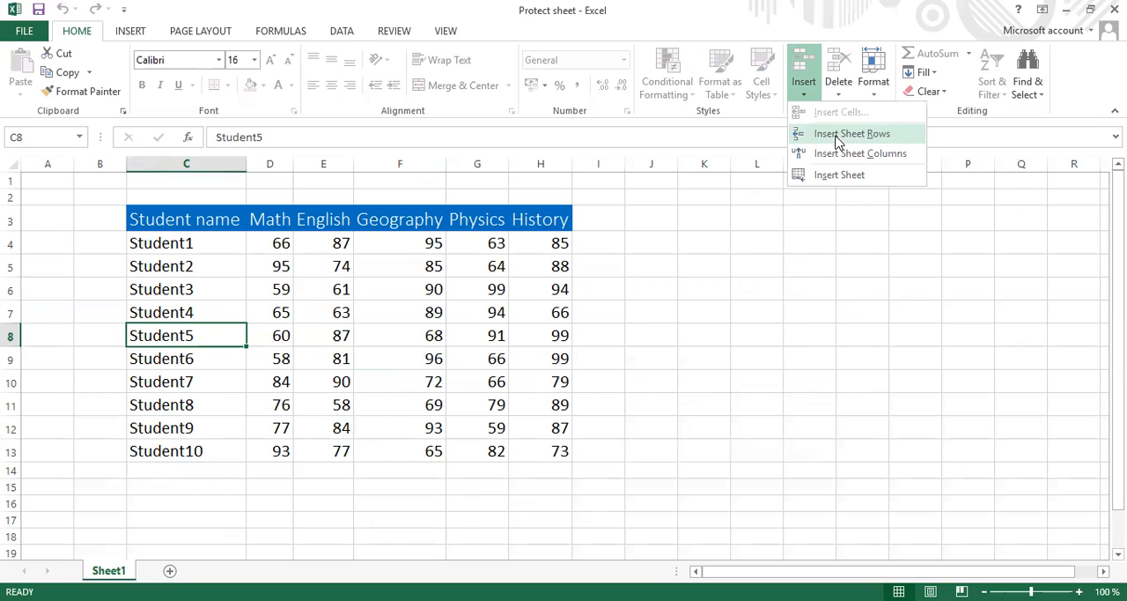
left_click(837, 134)
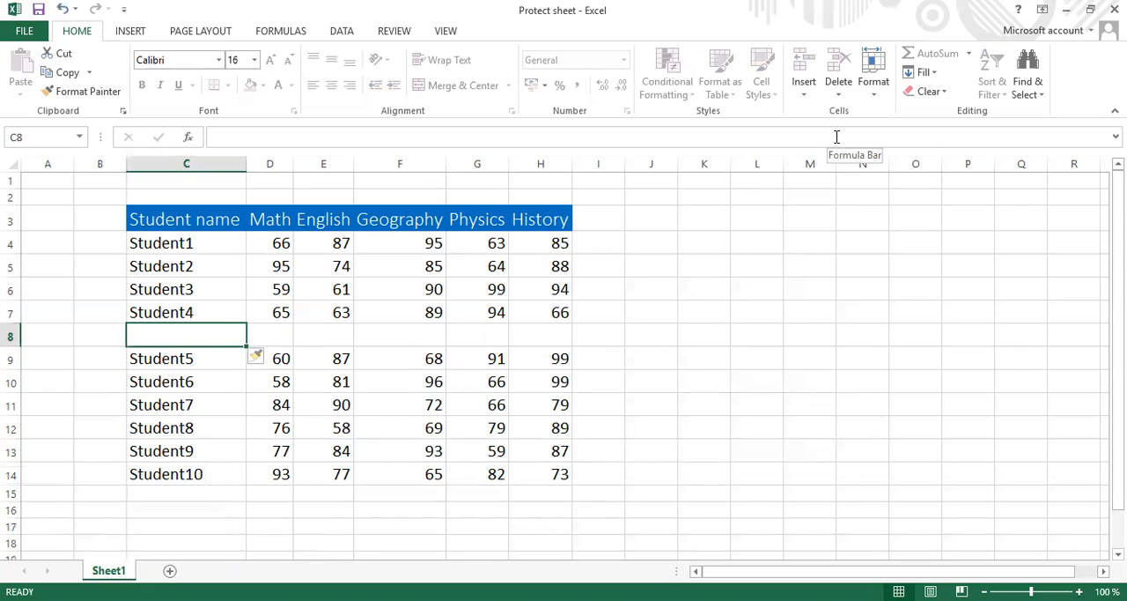
left_click(606, 343)
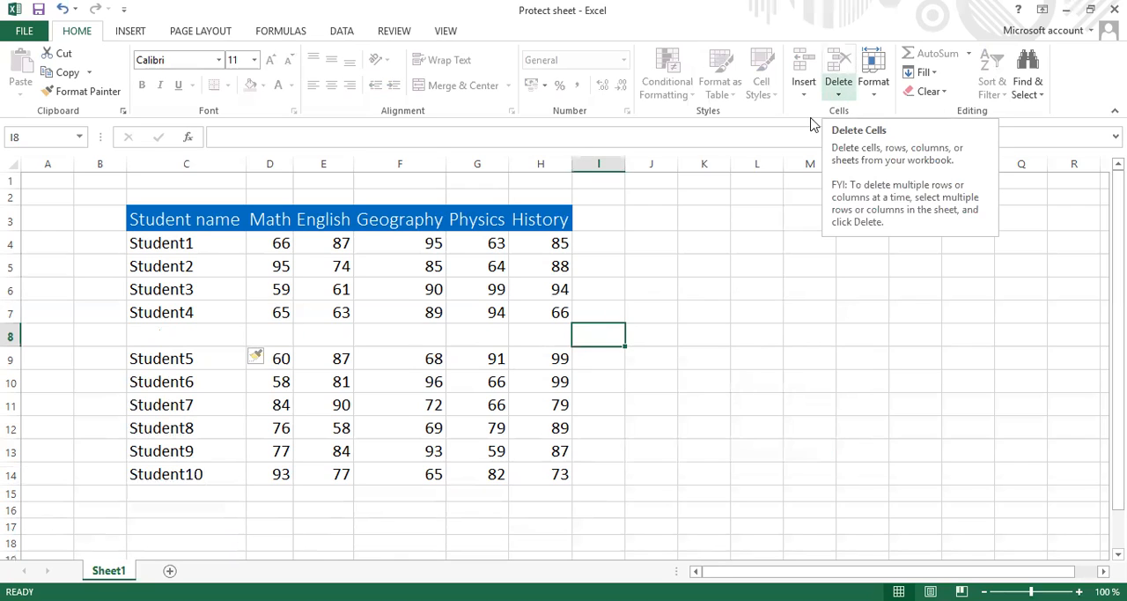
Step: Check which deletion options the protected sheet offers for the empty row 8
left_click(748, 244)
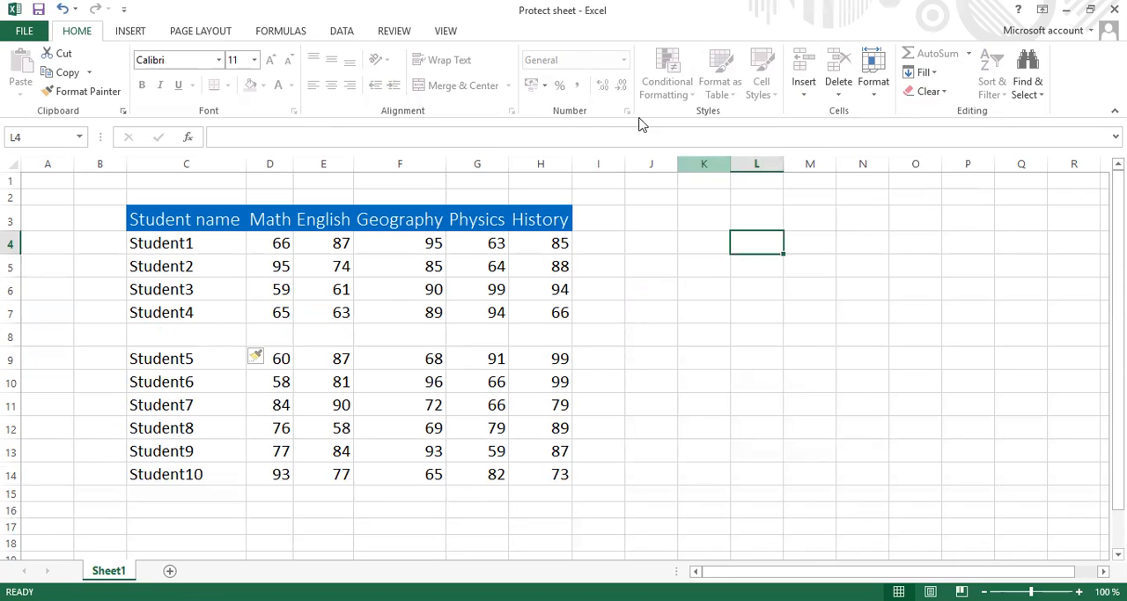
left_click(12, 336)
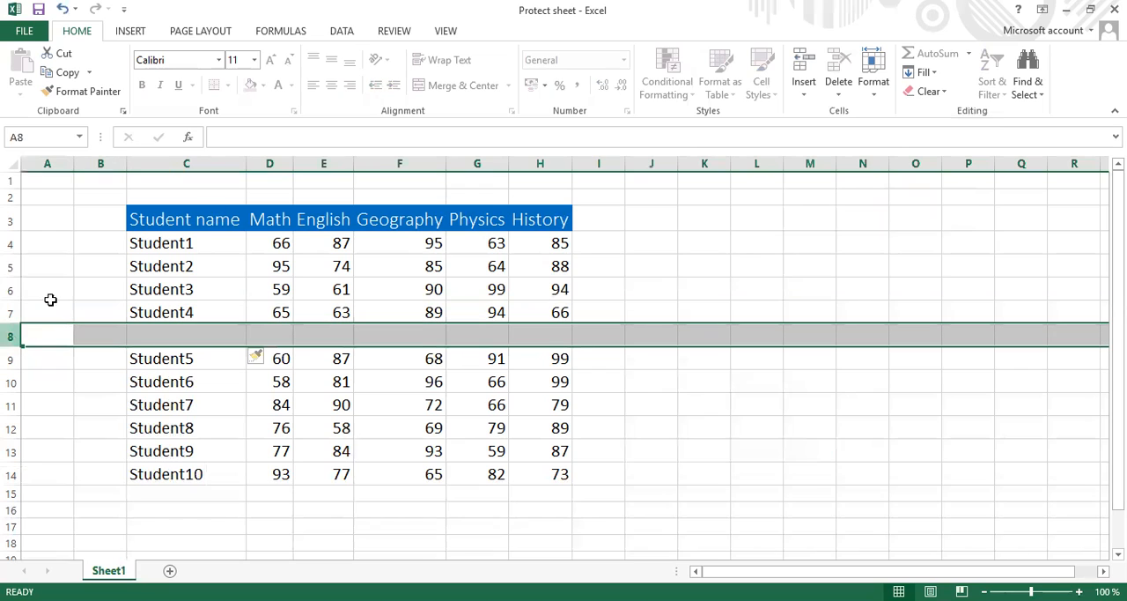
left_click(841, 96)
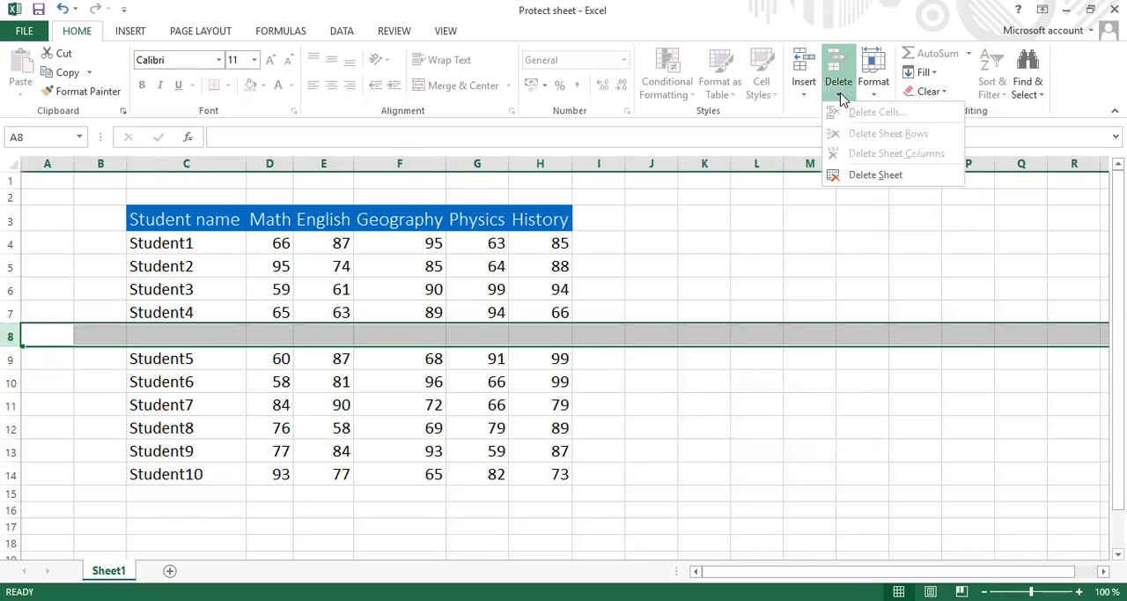
left_click(744, 220)
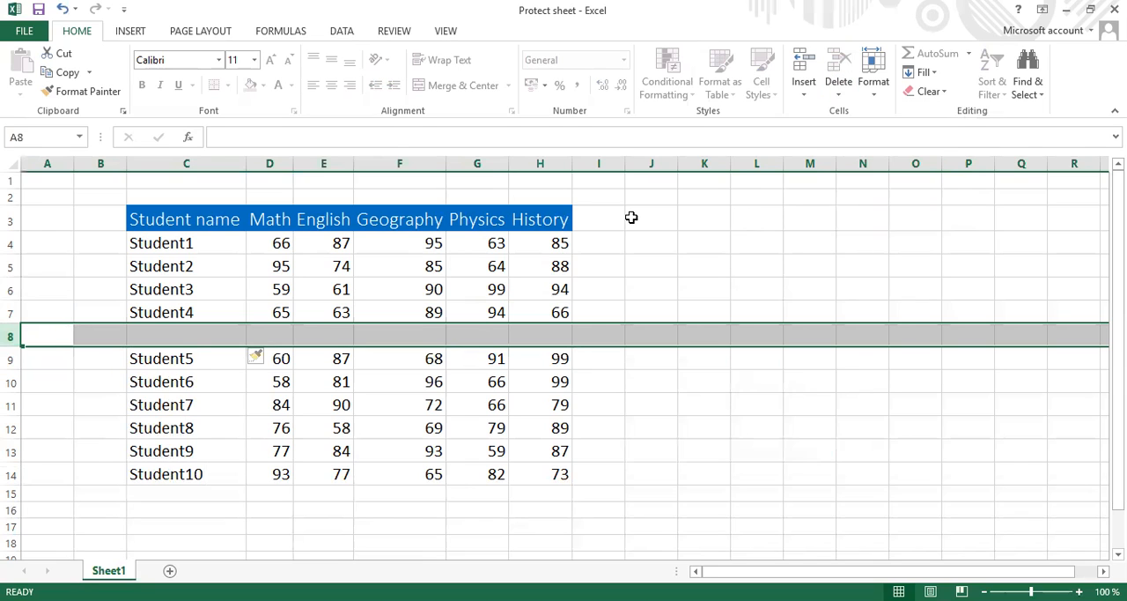
left_click(631, 218)
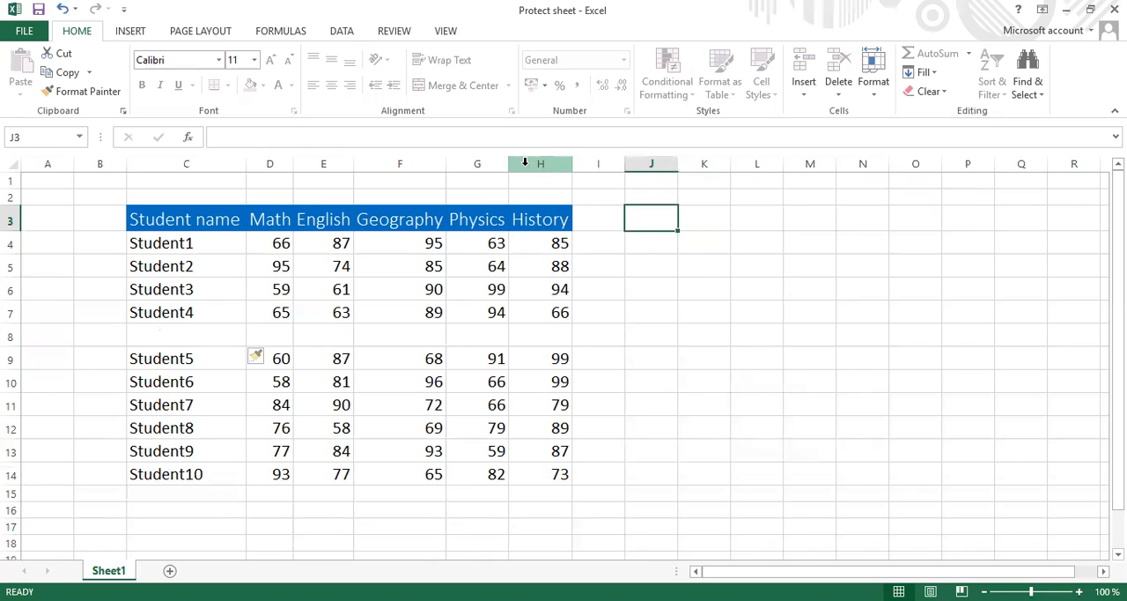
Step: Insert a new sheet column between the Geography and Physics columns
left_click(495, 161)
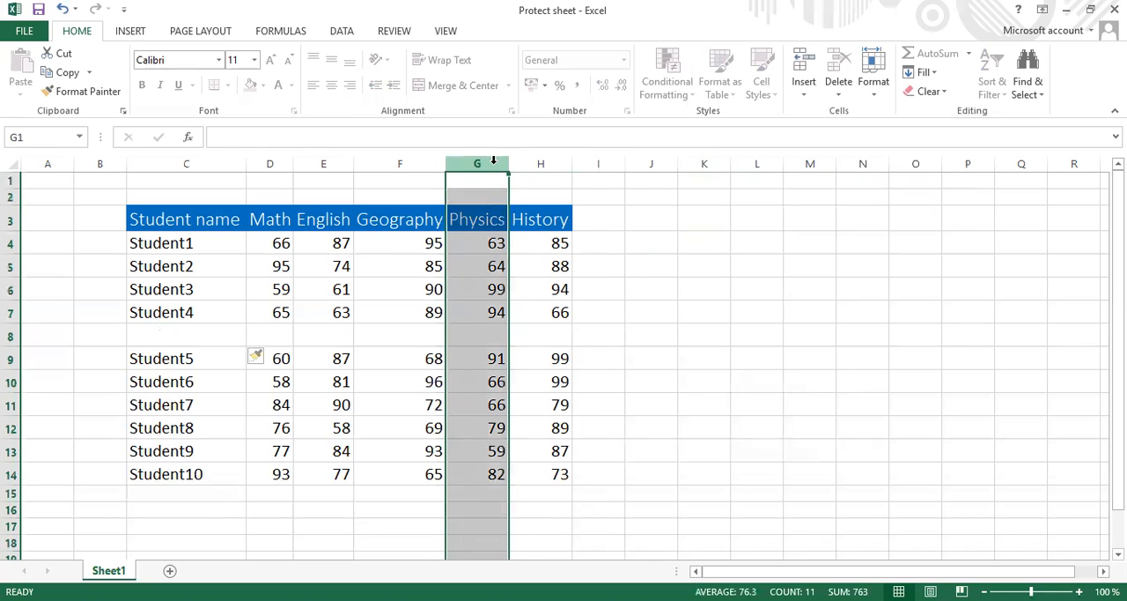
left_click(803, 91)
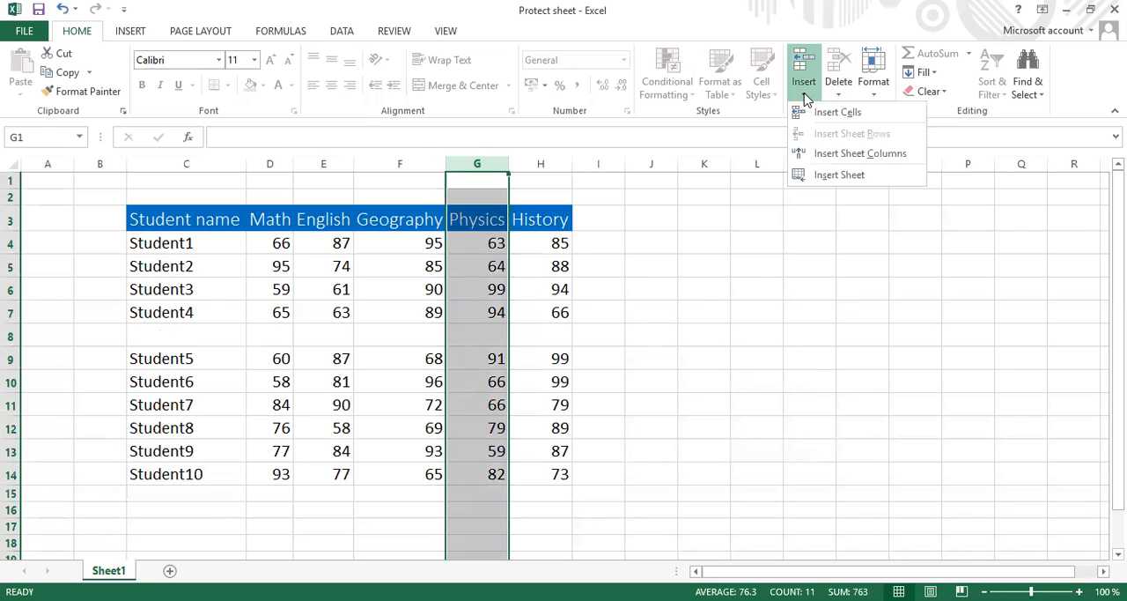
left_click(845, 155)
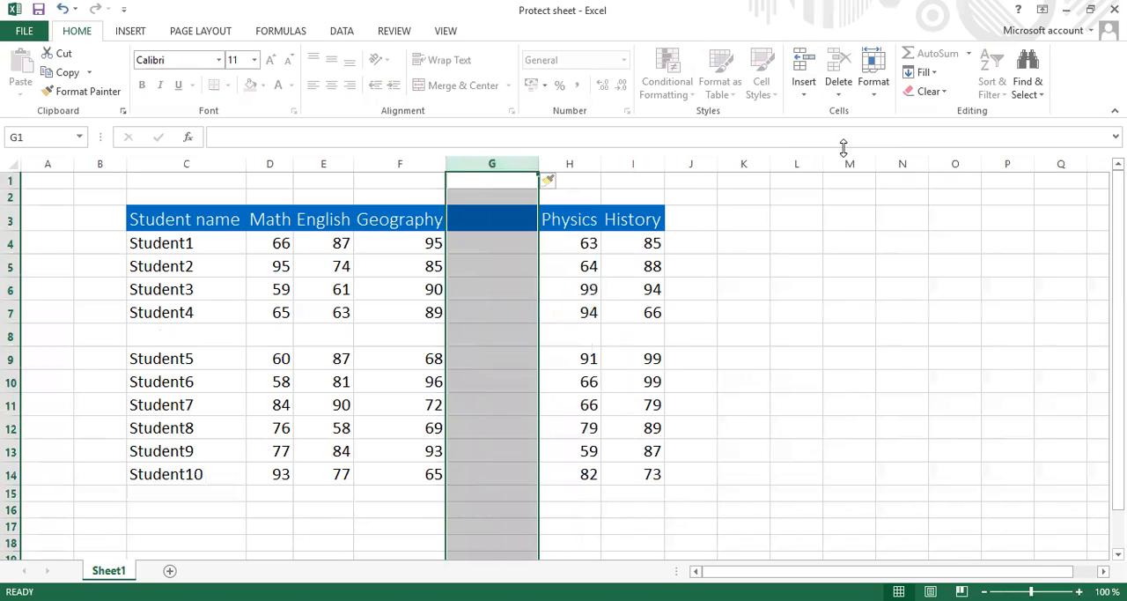
left_click(747, 220)
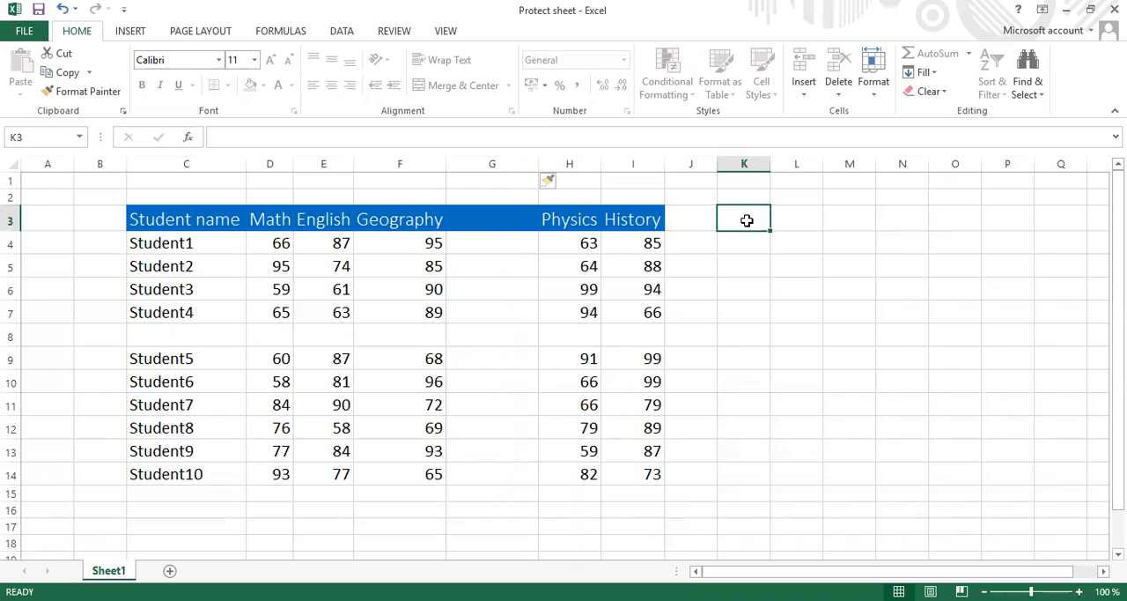
Step: Try to edit the blank header cell G3 on the protected sheet, and dismiss the warning
left_click(488, 223)
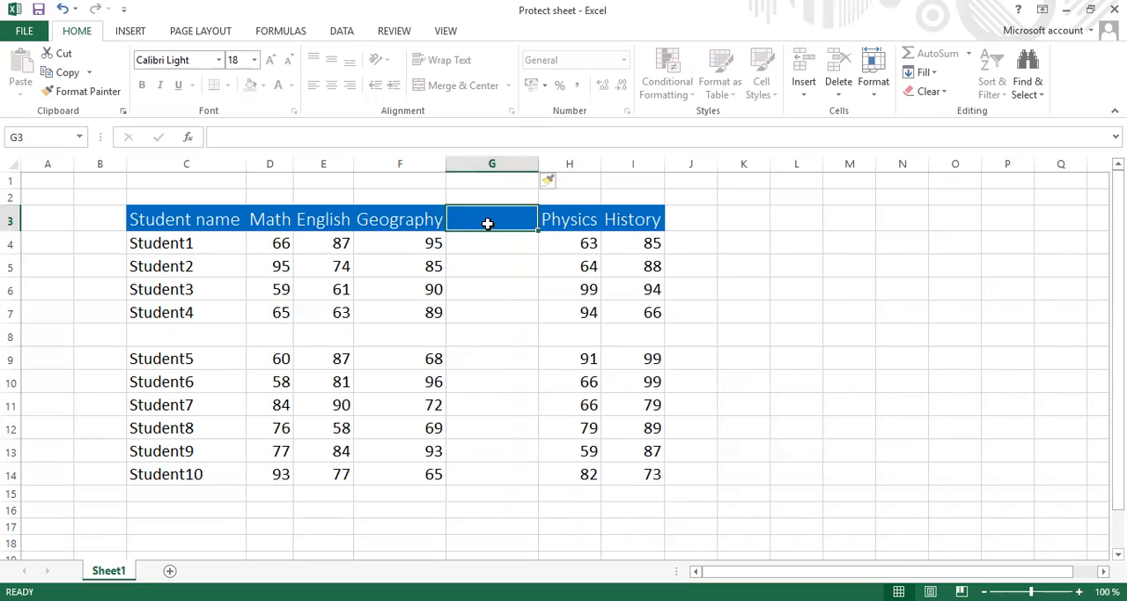
double_click(490, 231)
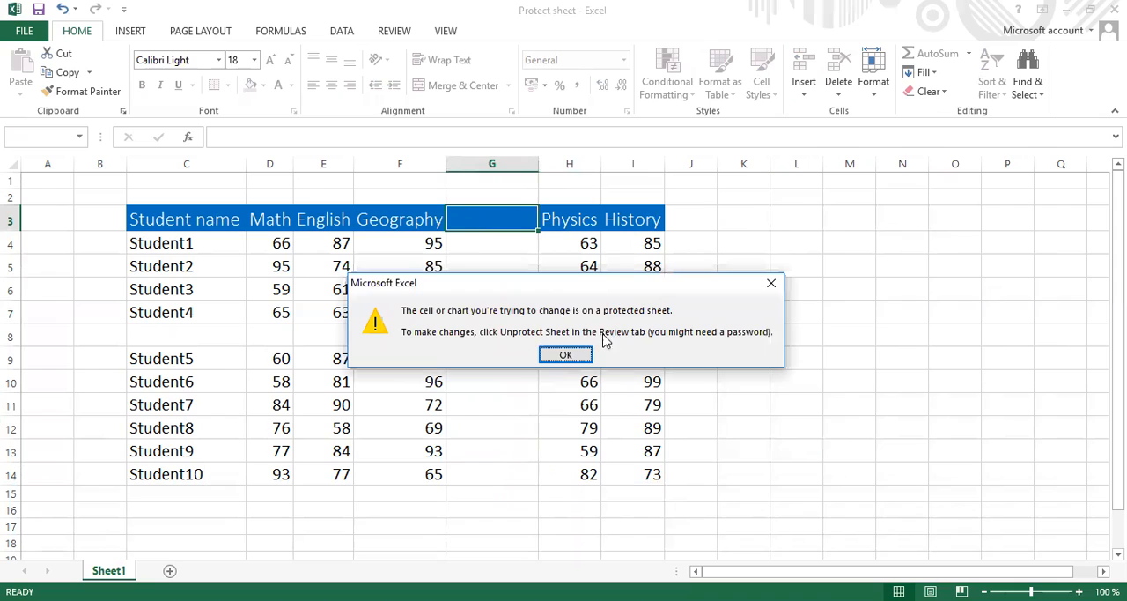
left_click(569, 355)
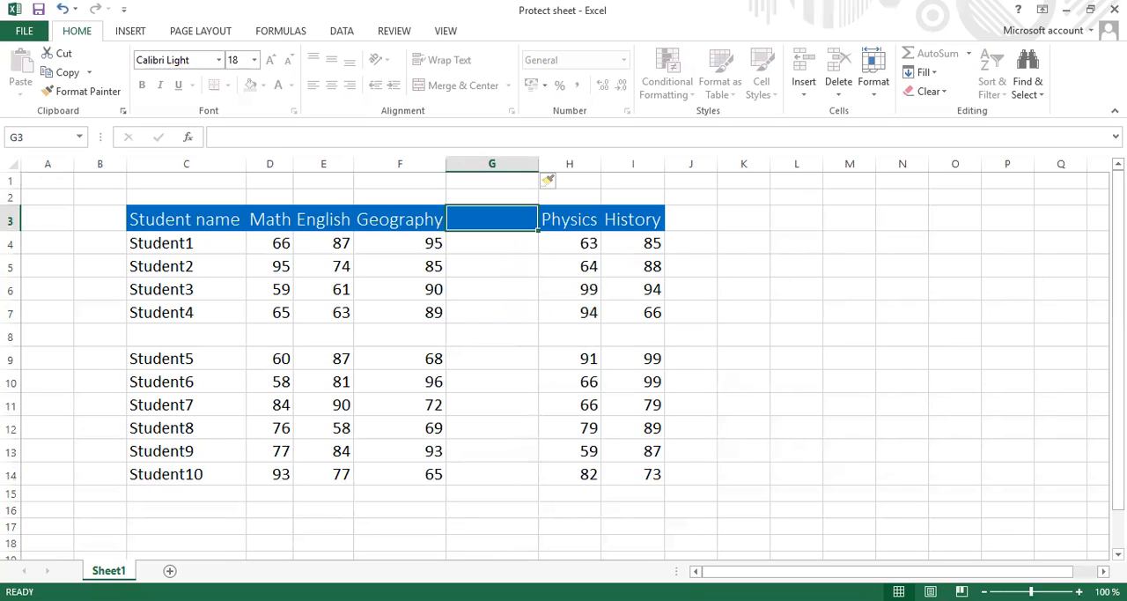
Step: Unprotect Sheet1 by entering the sheet password
right_click(109, 571)
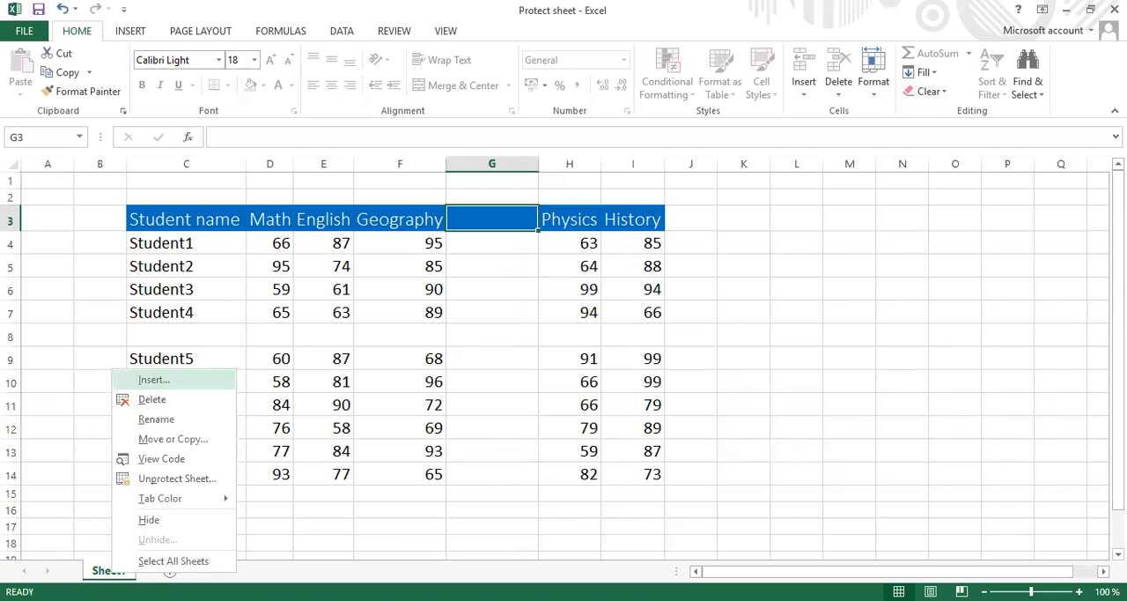
left_click(189, 481)
type("123")
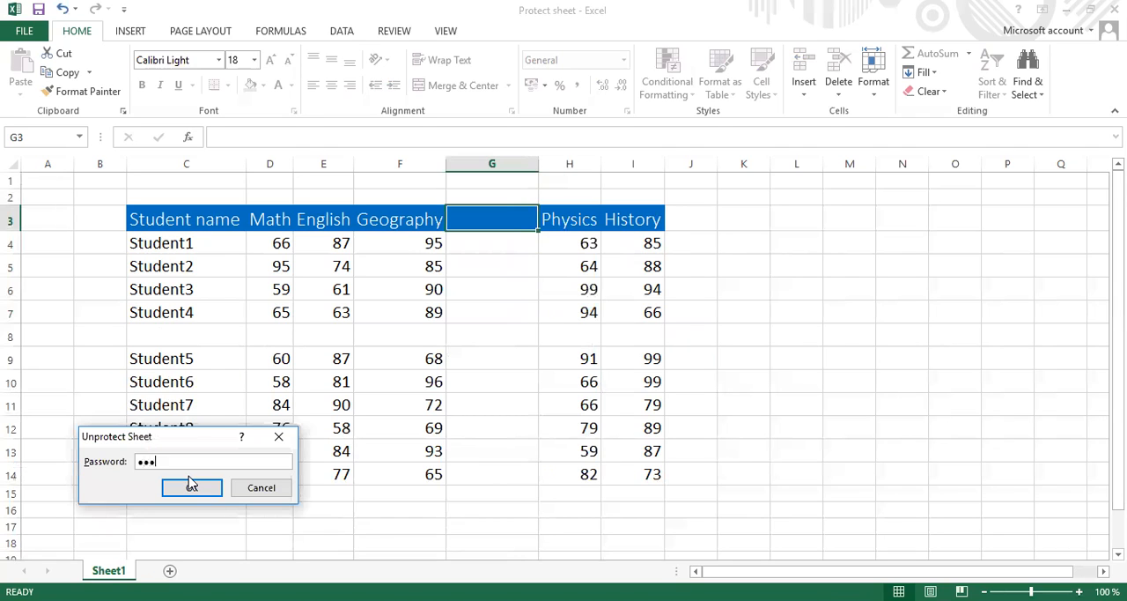
left_click(190, 486)
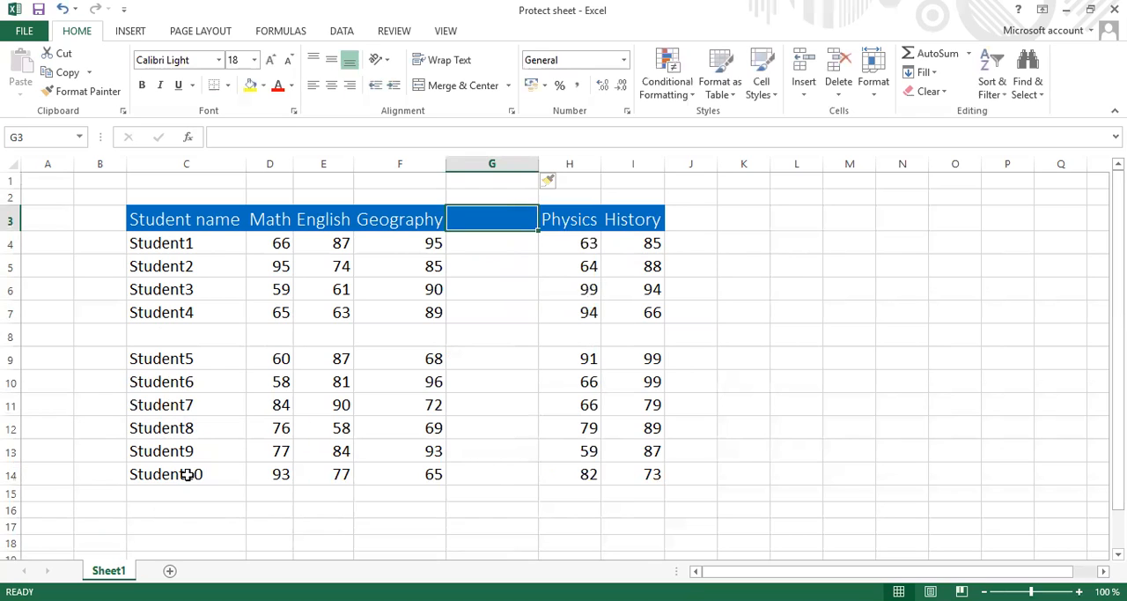
Step: Delete the empty row 8 and the blank column between Geography and Physics
left_click(88, 342)
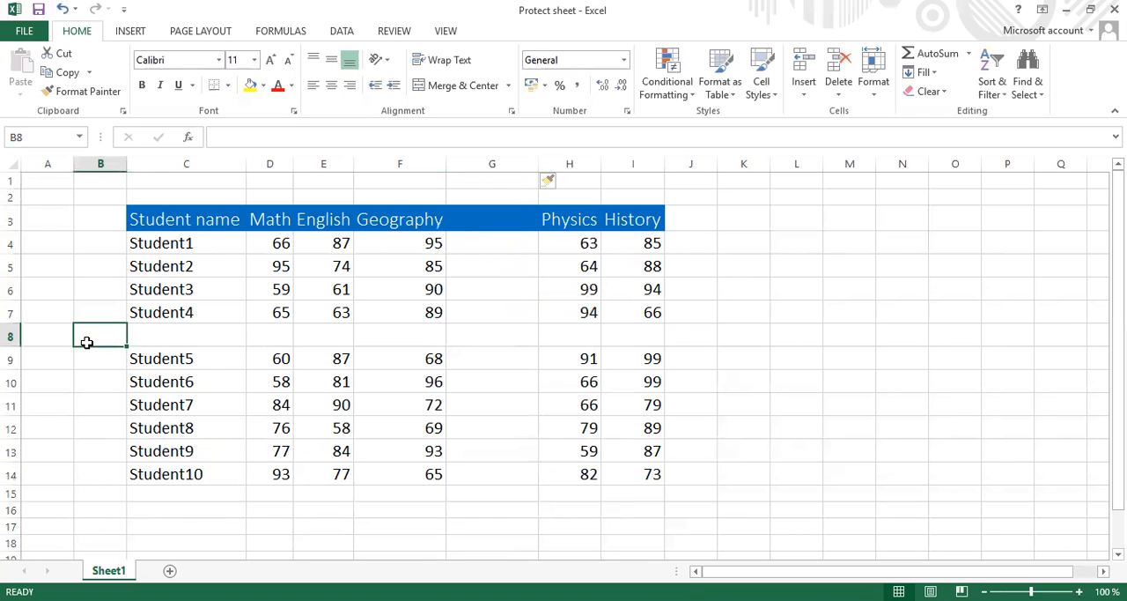
left_click(839, 95)
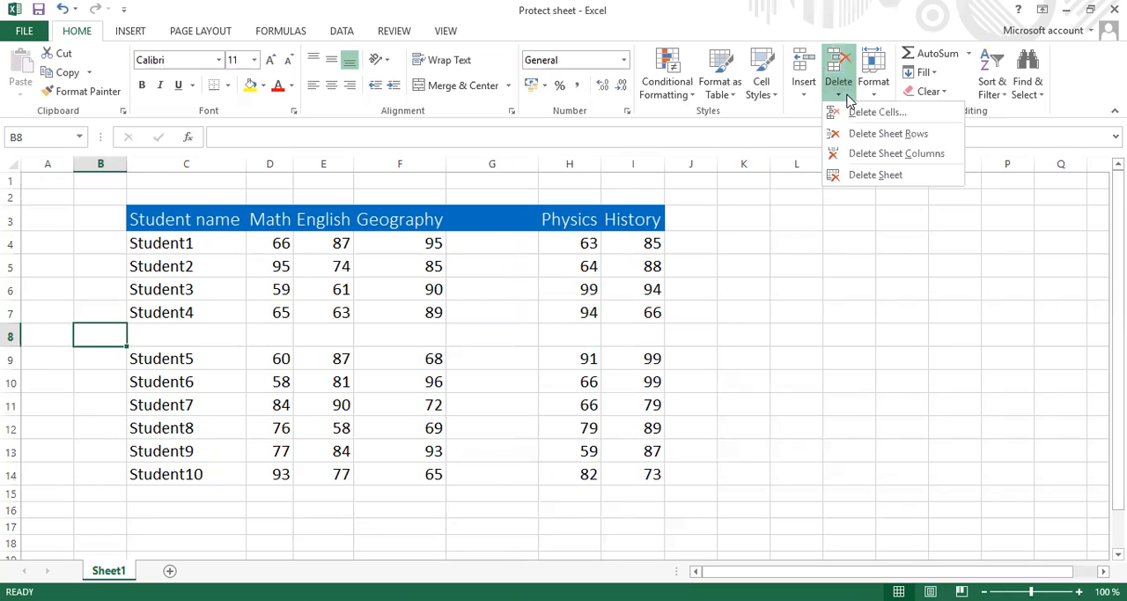
left_click(871, 134)
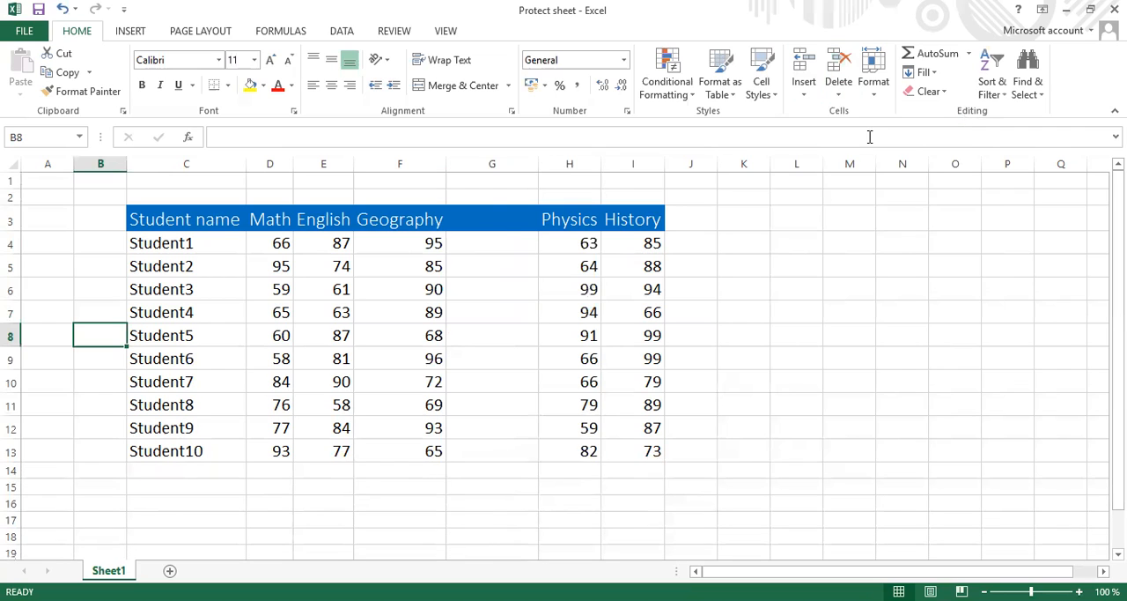
left_click(498, 226)
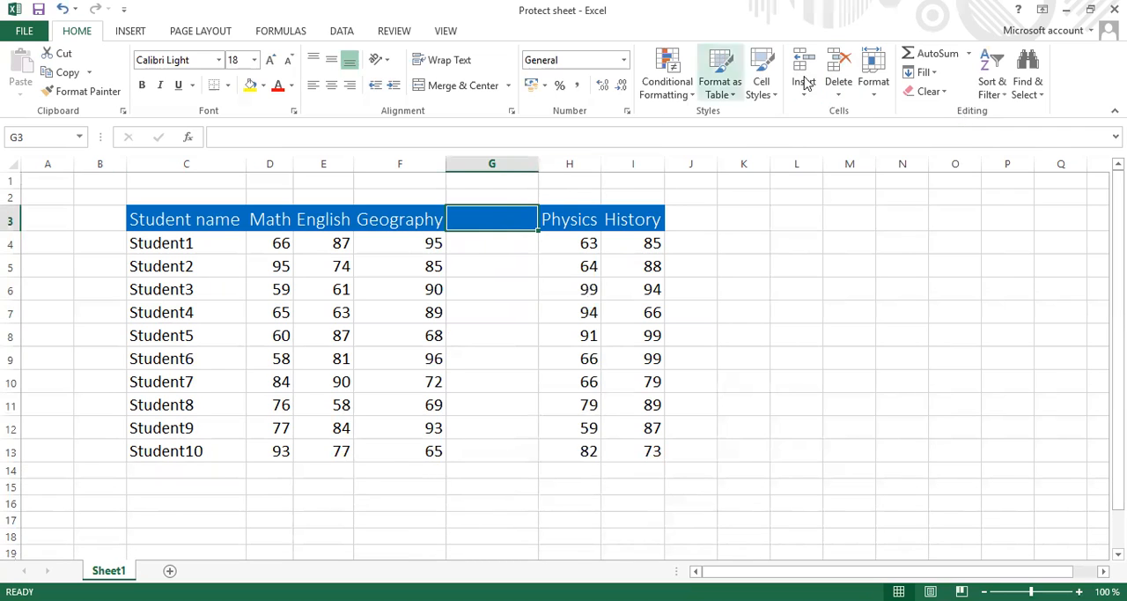
left_click(839, 99)
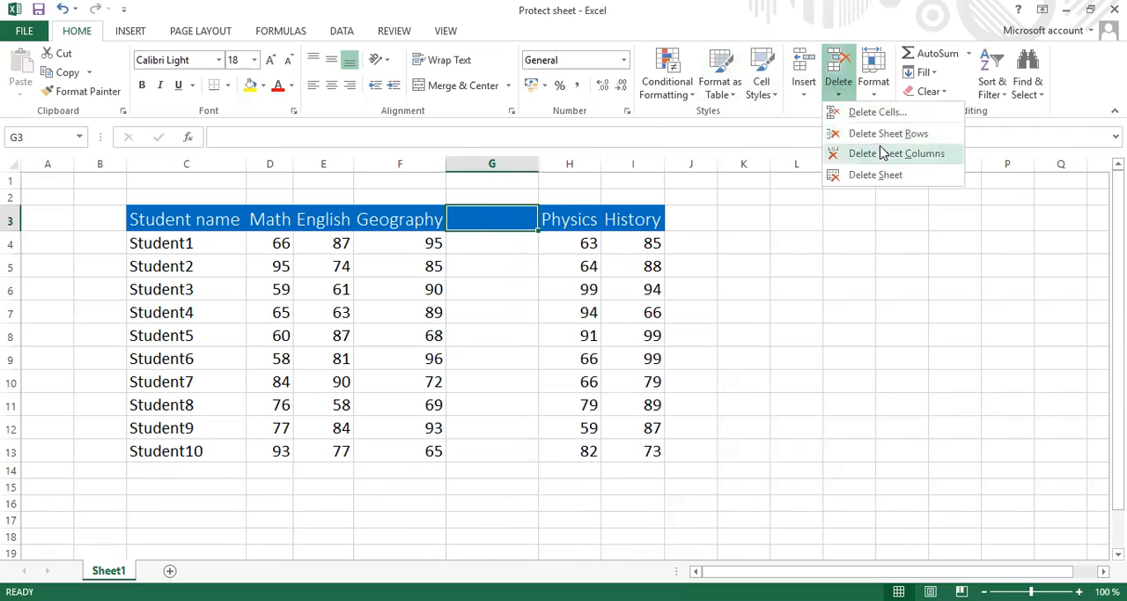
left_click(880, 154)
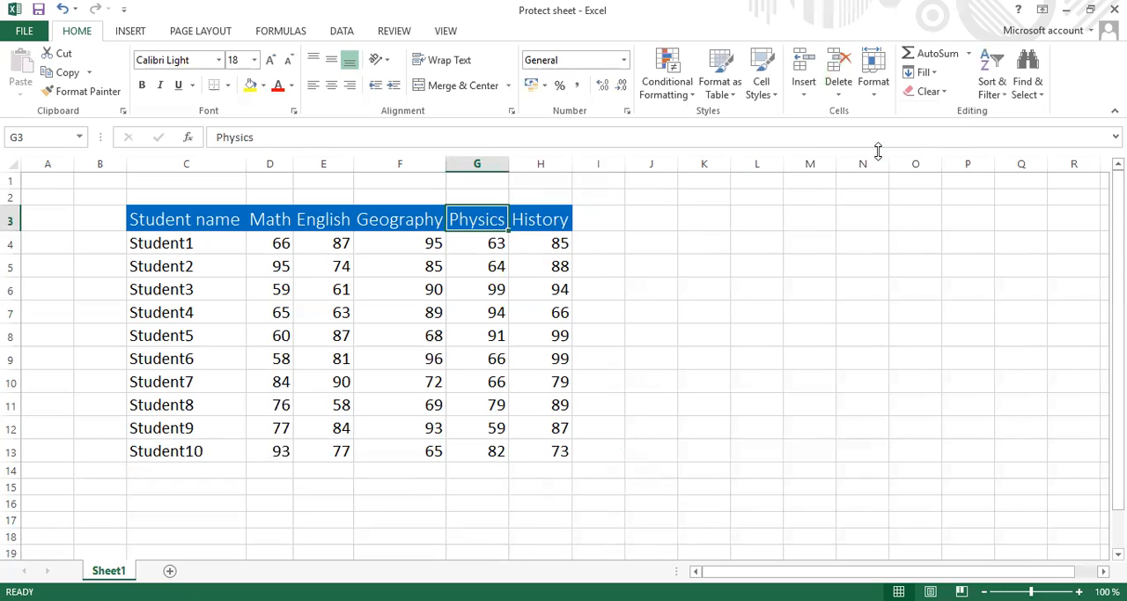
left_click(687, 285)
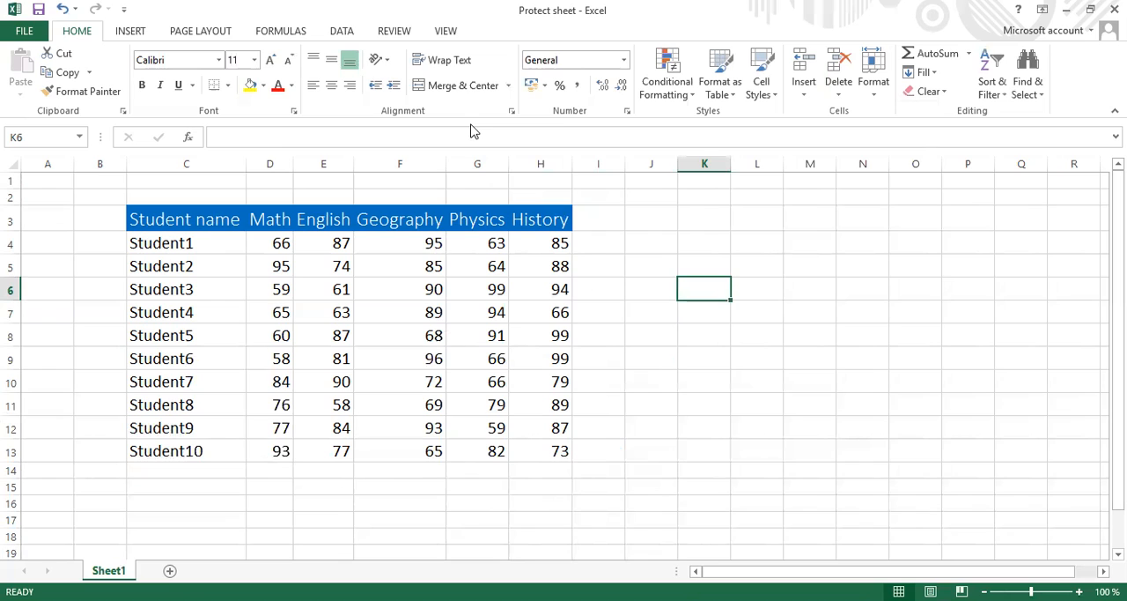
Step: Try withdrawing the insert columns and insert rows permissions in the sheet protection settings, and cancel without protecting
left_click(397, 37)
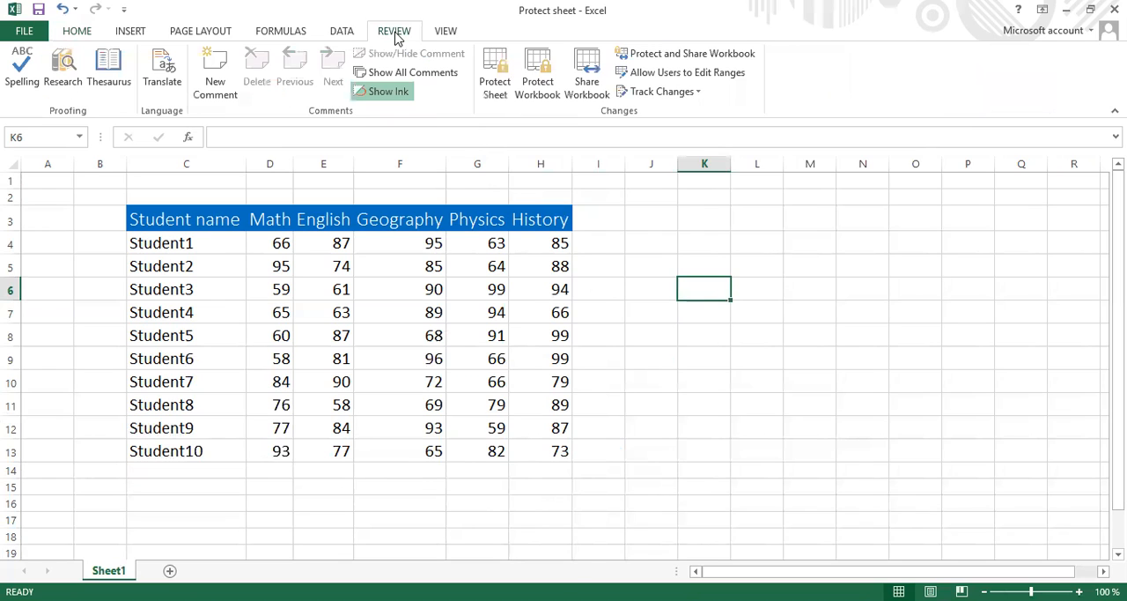
left_click(499, 92)
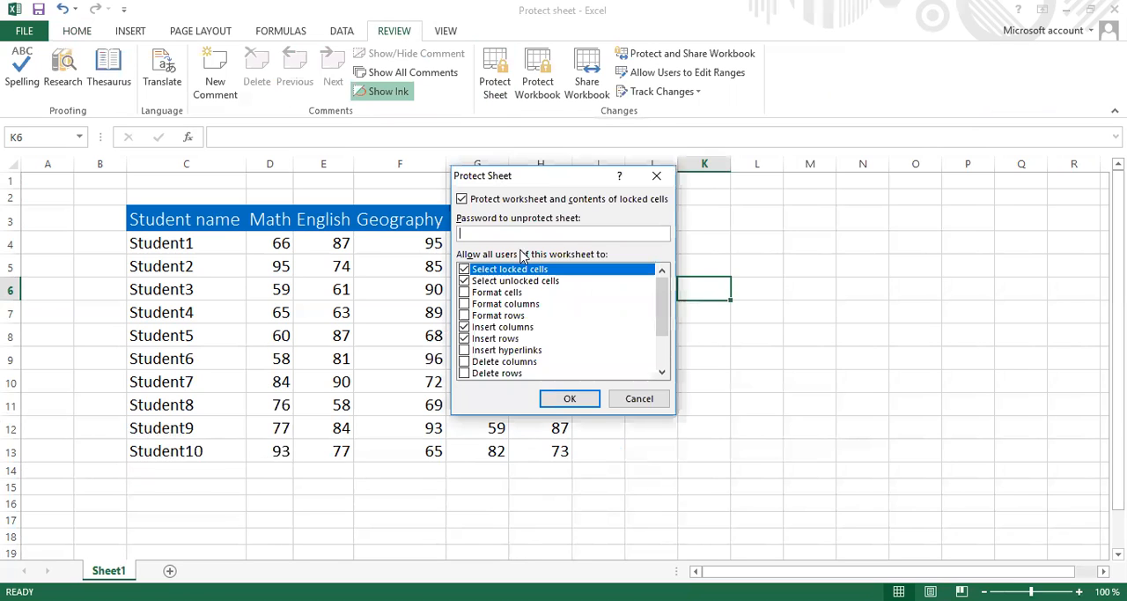
left_click(465, 327)
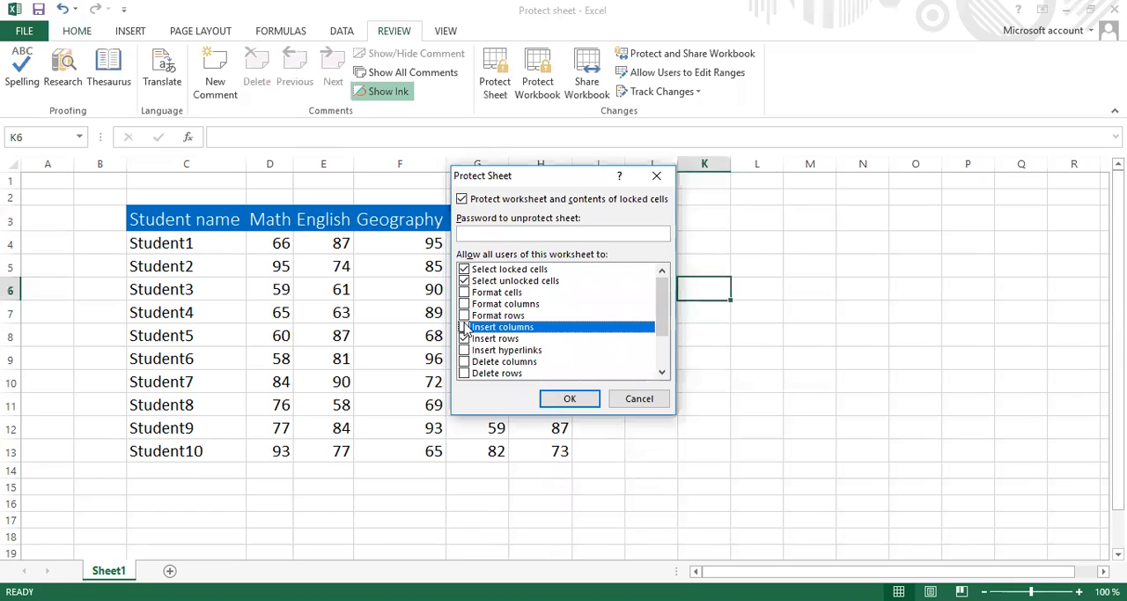
left_click(466, 339)
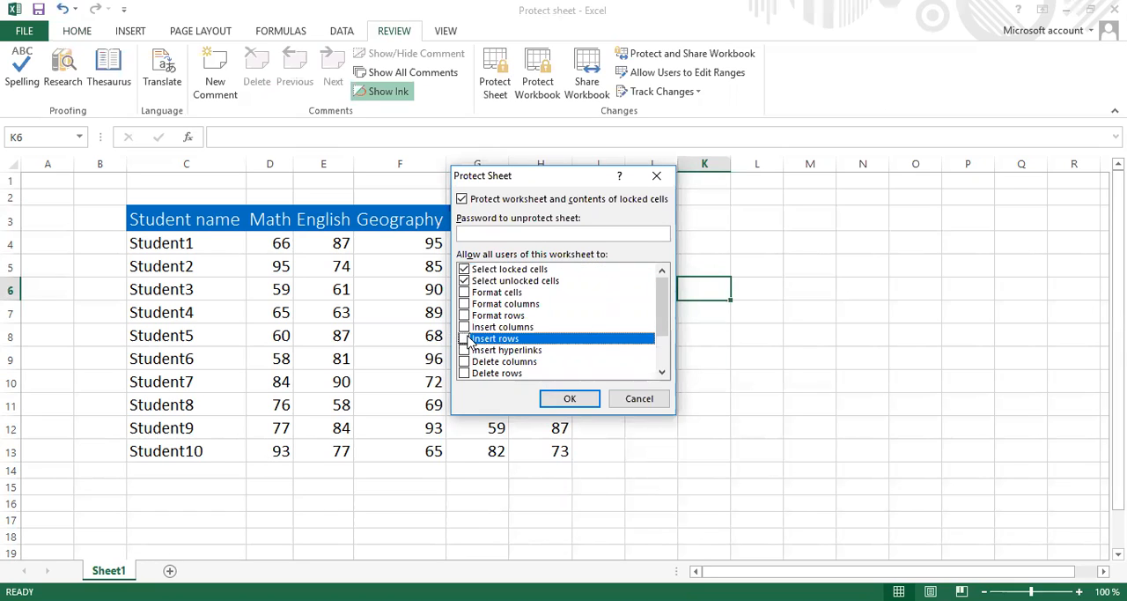
left_click(641, 399)
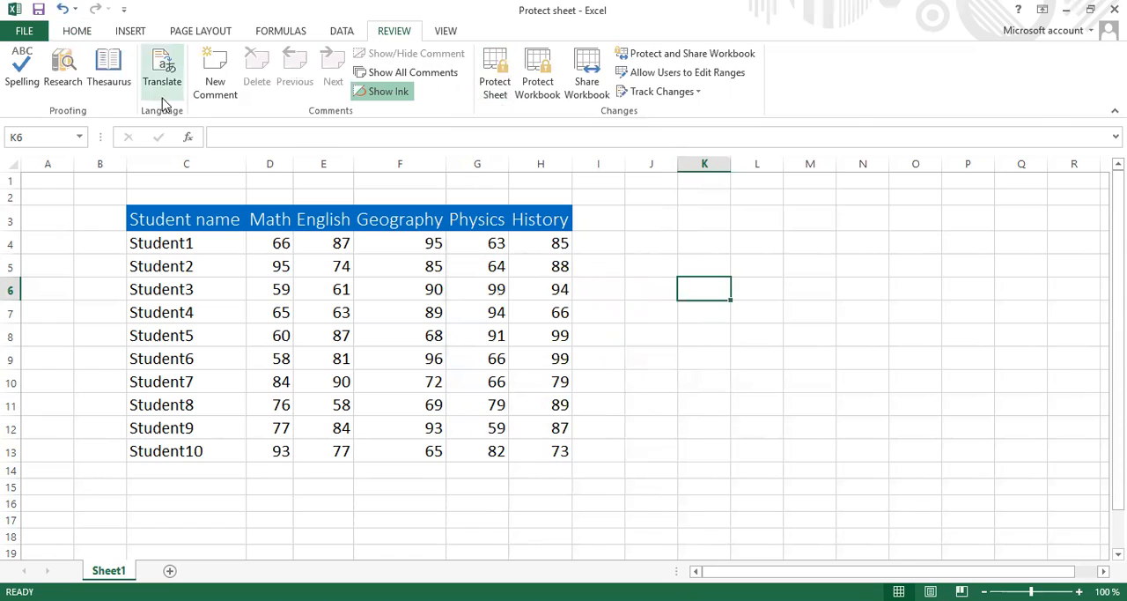
Step: View the sheet protection settings by way of the cell formatting commands, and close them without applying protection
left_click(70, 32)
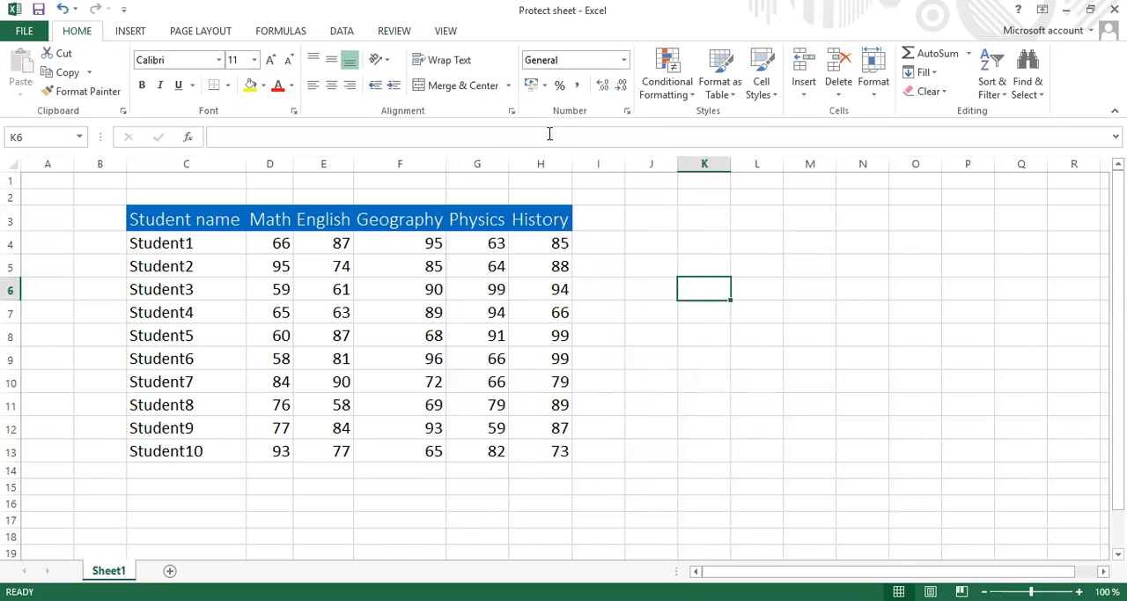
left_click(876, 99)
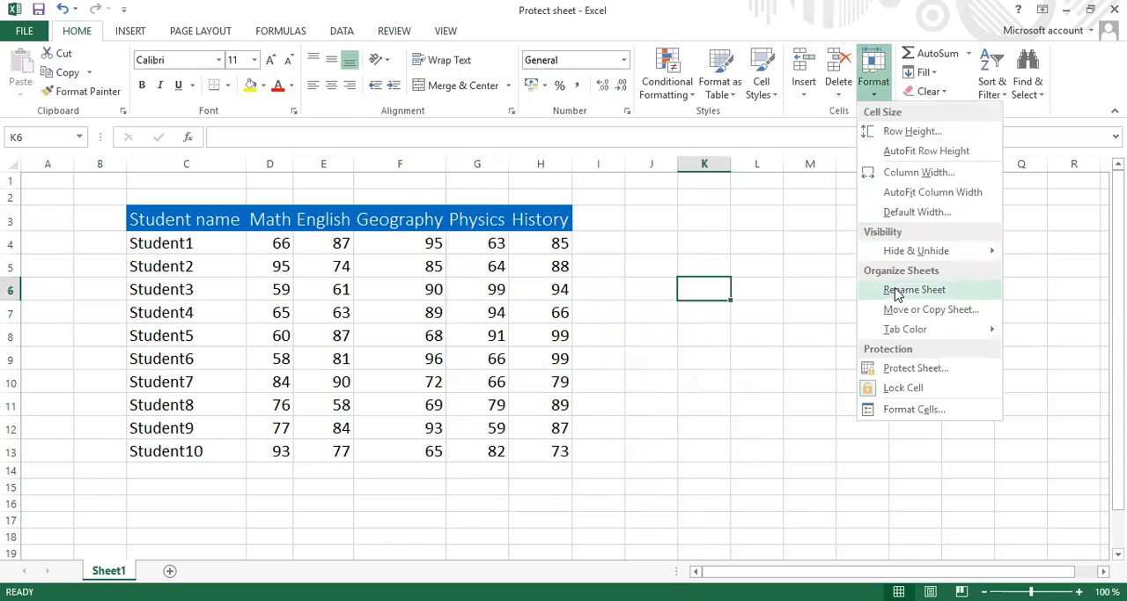
left_click(914, 370)
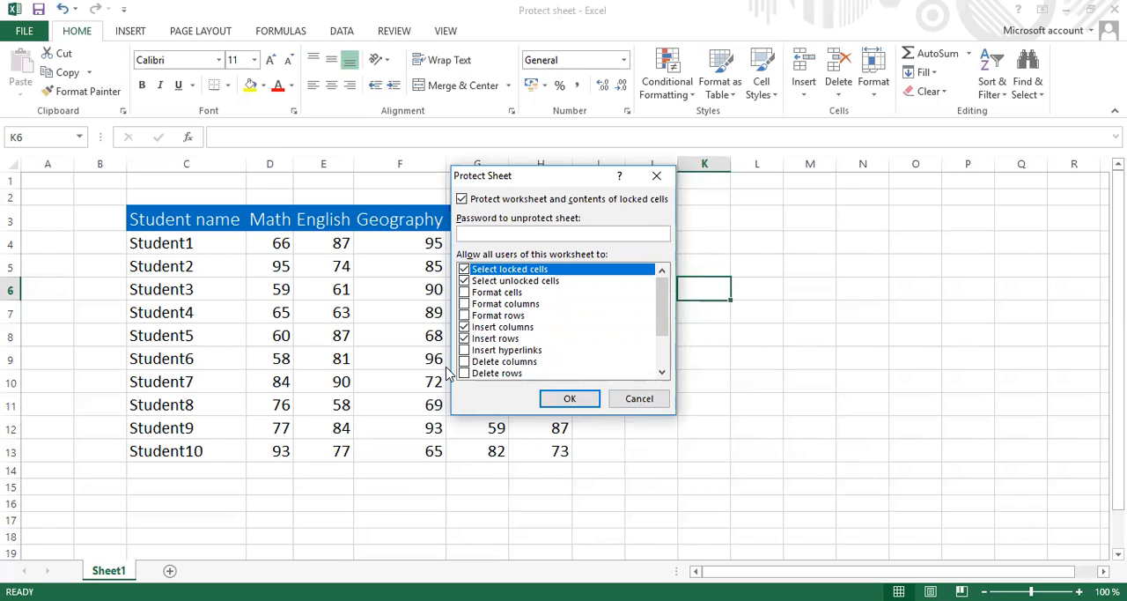
left_click(655, 402)
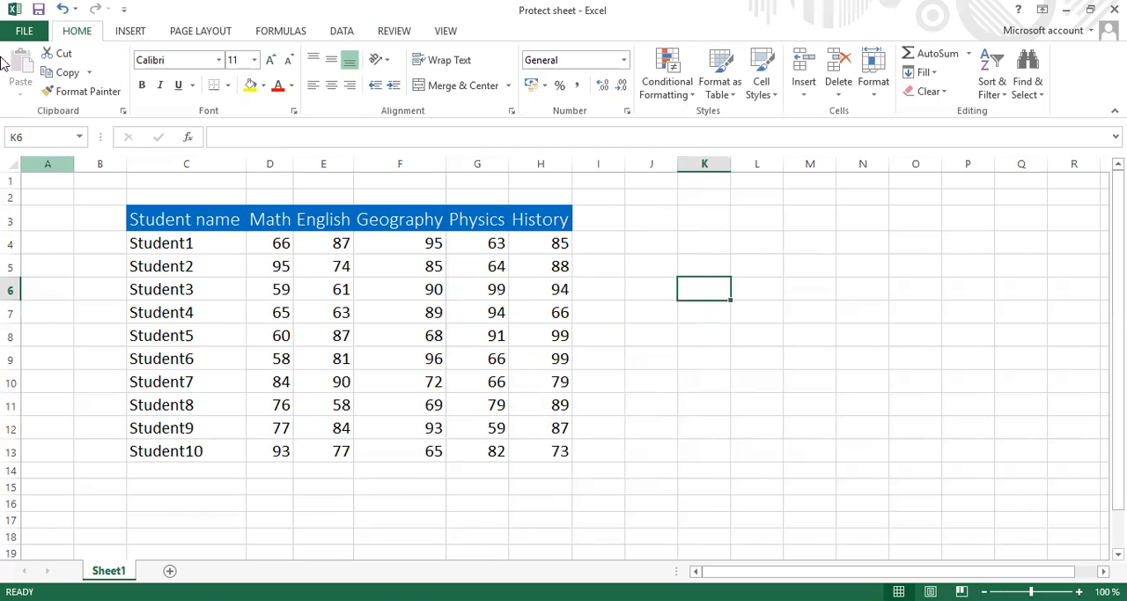
Step: View the Protect Current Sheet settings by way of the workbook's file information, and cancel without applying protection
left_click(22, 35)
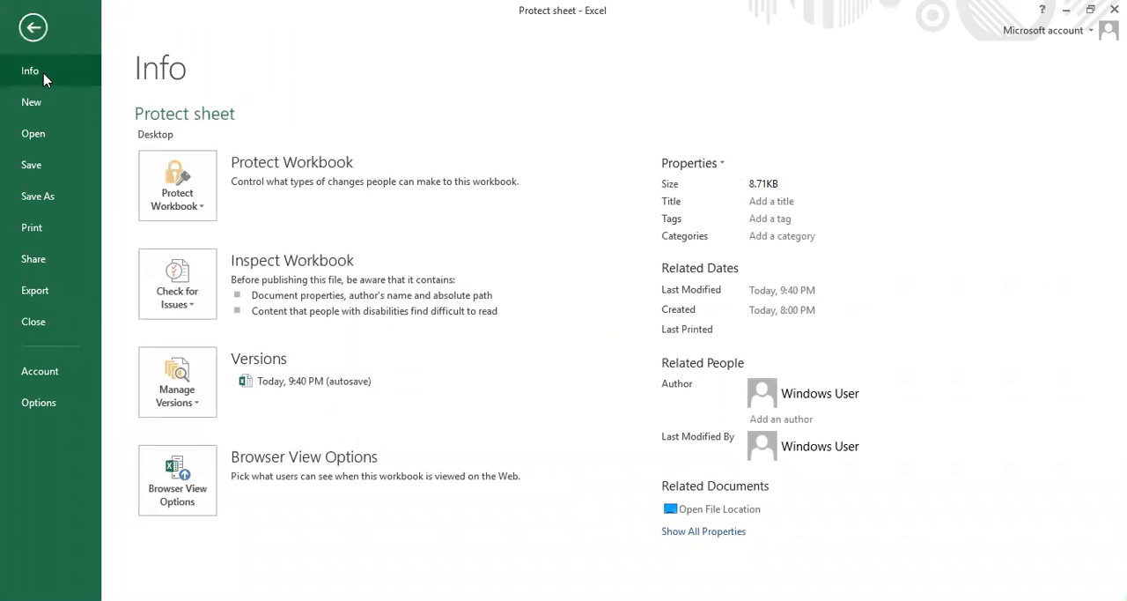
left_click(204, 214)
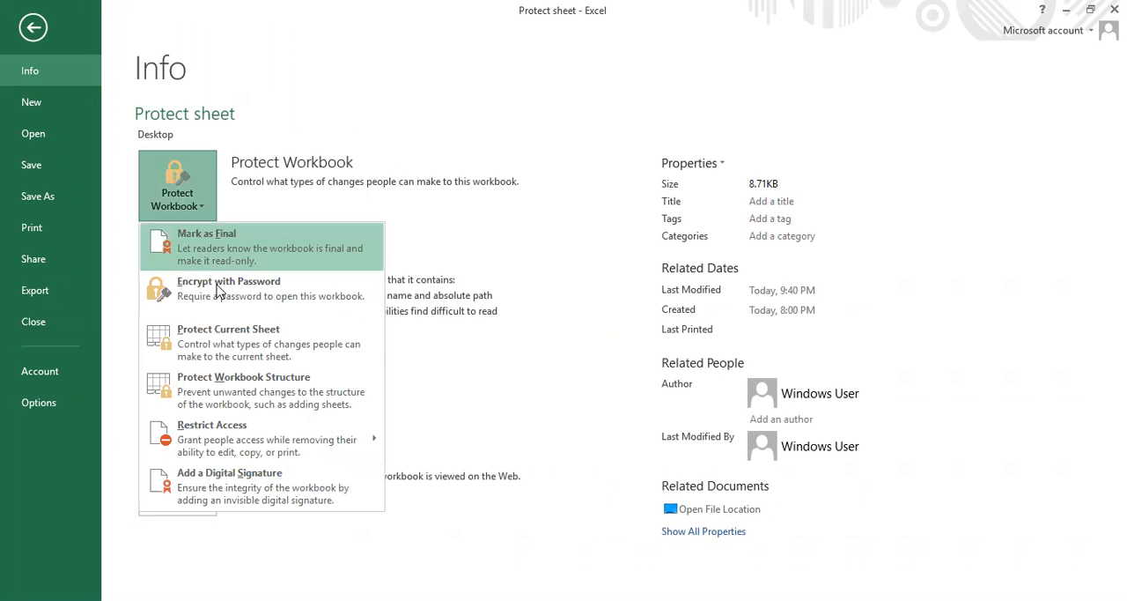
left_click(239, 352)
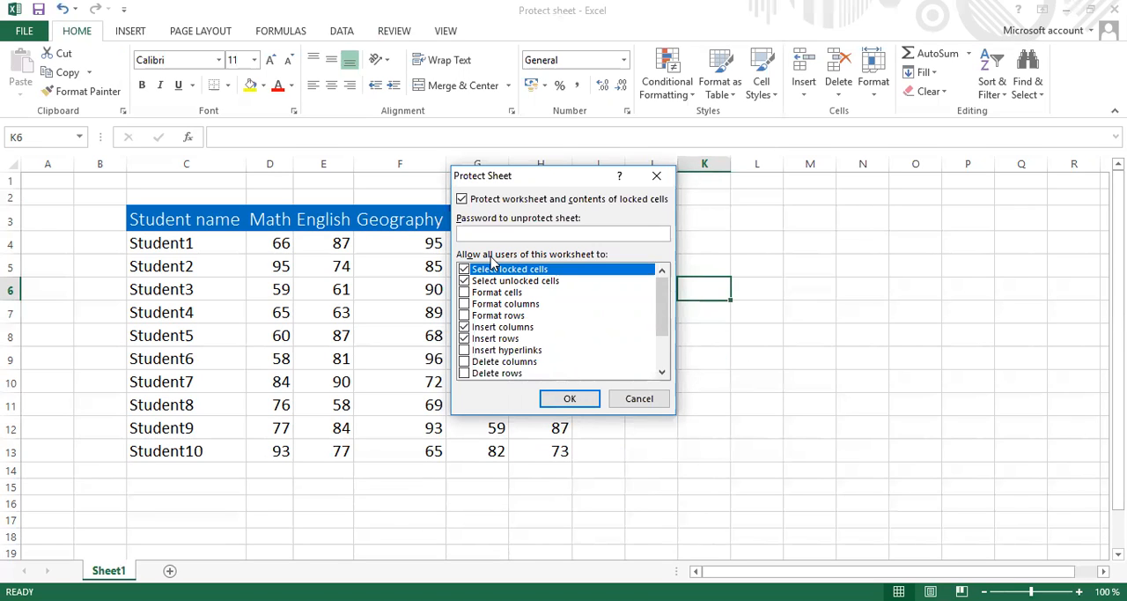
left_click(634, 401)
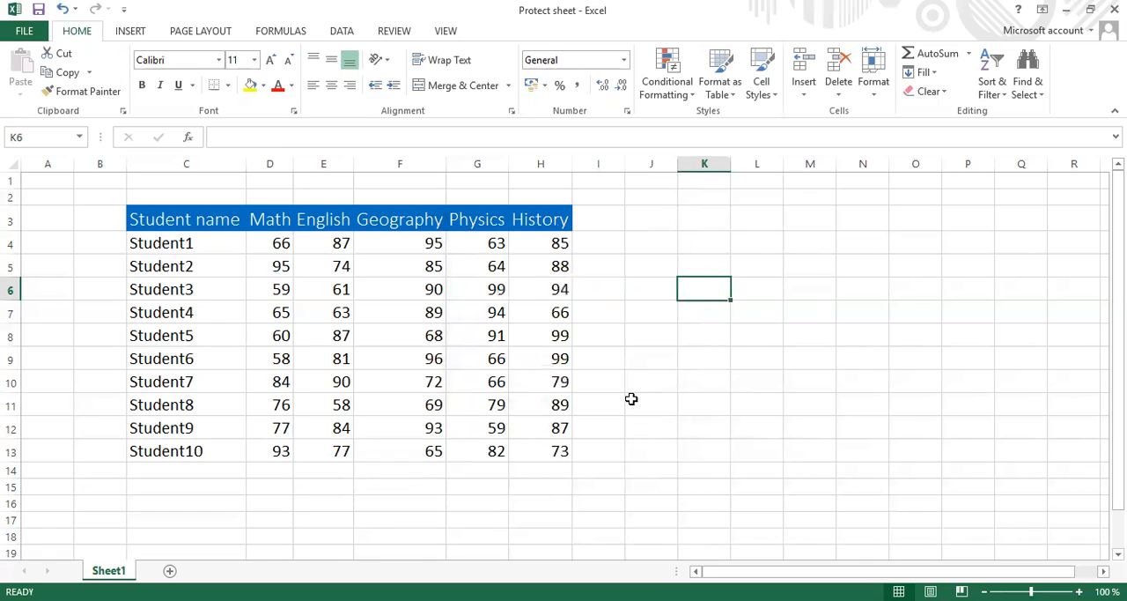